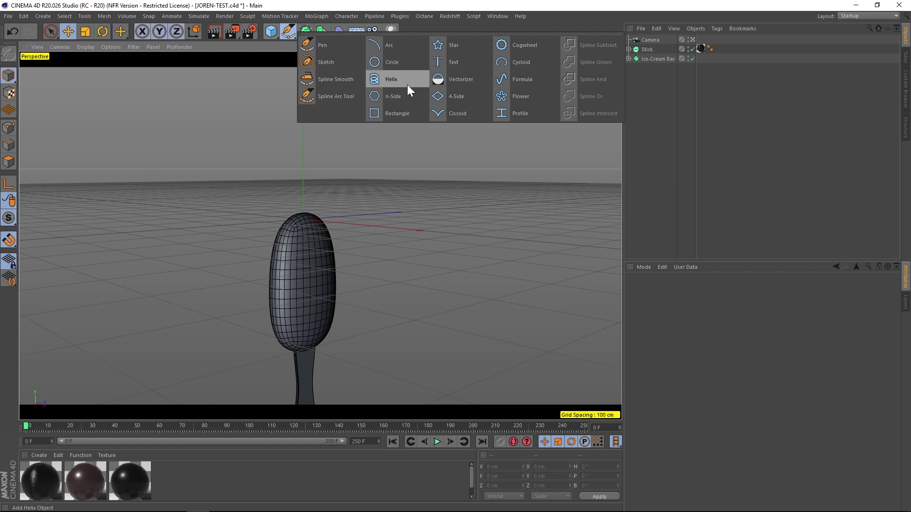
Add a Rectangle spline, rotate its pitch to 90° so it lies flat, and raise it to about 40.5 cm above the ice-cream bar.
left_click(397, 114)
key("r")
left_click_drag(276, 183, 290, 244)
key("t")
left_click_drag(462, 173, 302, 181)
key("e")
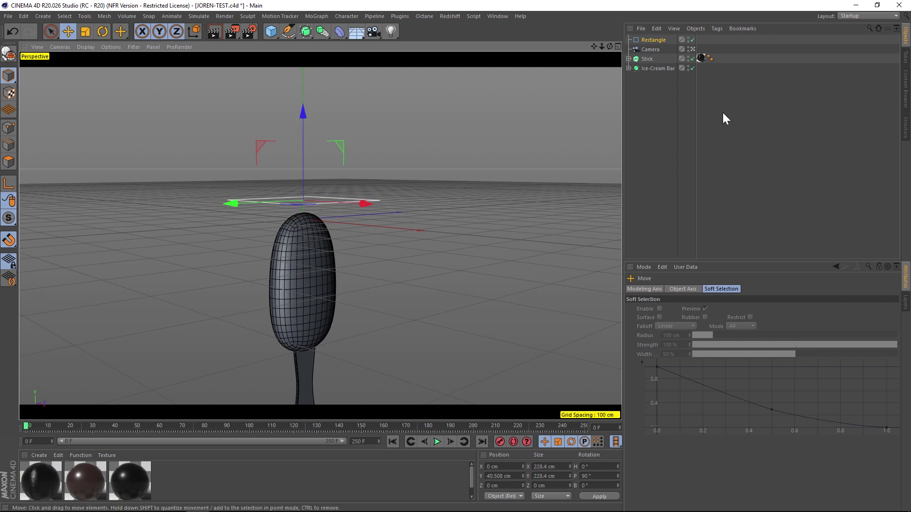
Set the Rectangle spline's width to 5 cm and its height to 50 cm.
left_click(659, 41)
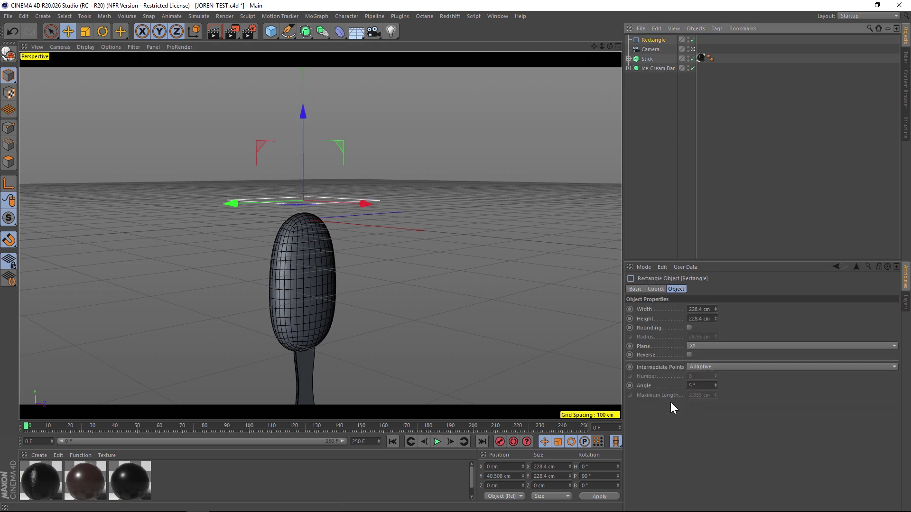
double_click(713, 309)
type("5")
key("Tab")
type("50")
key("Return")
left_click_drag(260, 246, 313, 205, "alt")
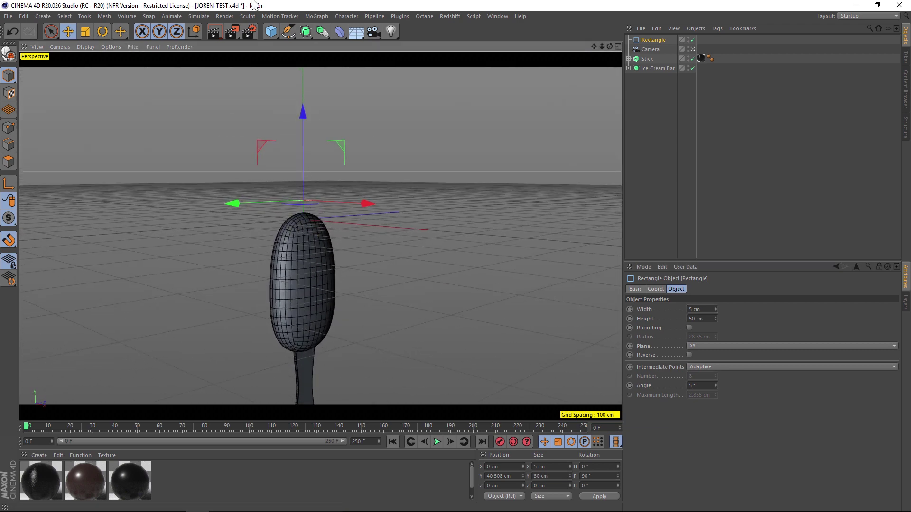
Place the rectangle inside a new linear Cloner and set its per-step Y position offset to 0 cm.
left_click(315, 16)
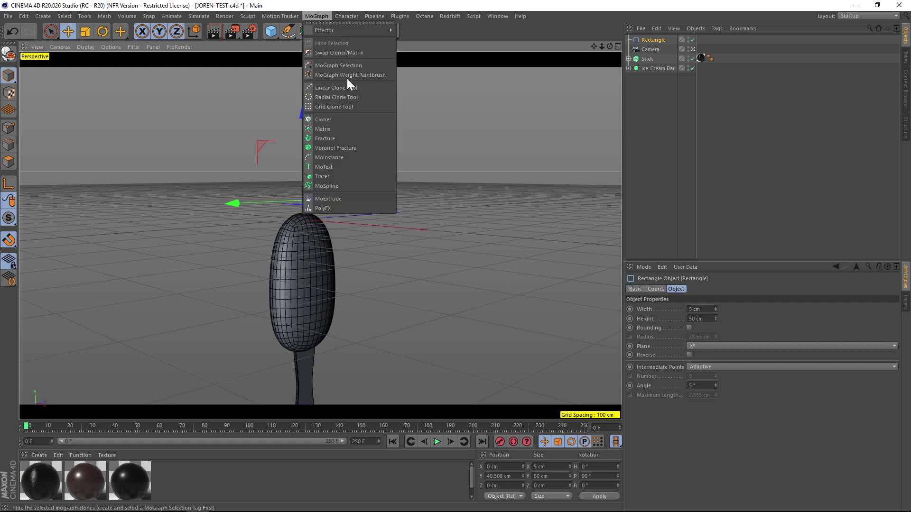
left_click(348, 115, "alt")
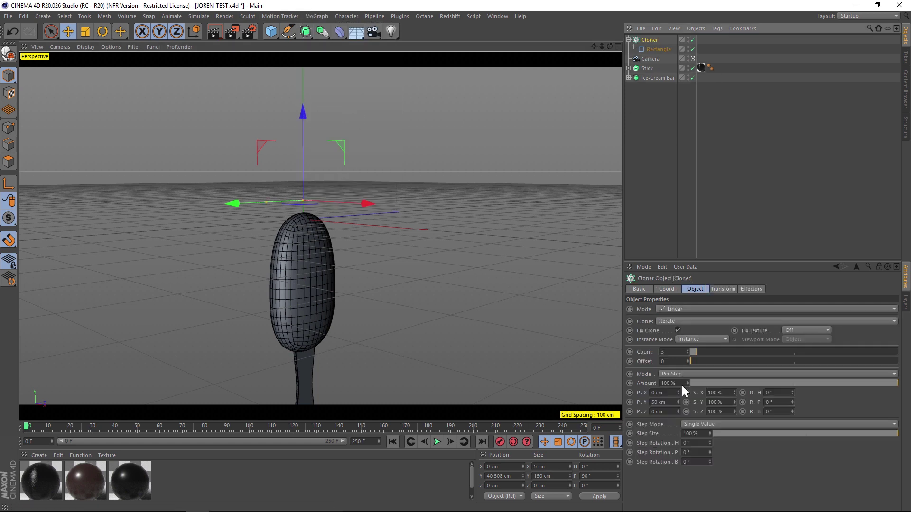
double_click(671, 404)
type("0")
key("Tab")
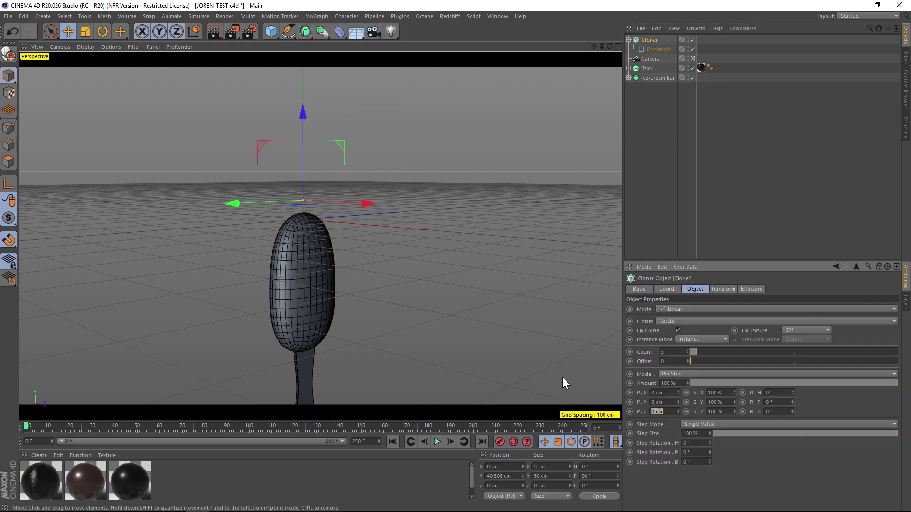
Stack the clones upward with a Z position offset of 106 cm per step and a count of 7.
mouse_move(678, 410)
left_mouse_down()
mouse_move(677, 347)
mouse_move(677, 361)
left_mouse_up()
left_click(685, 352)
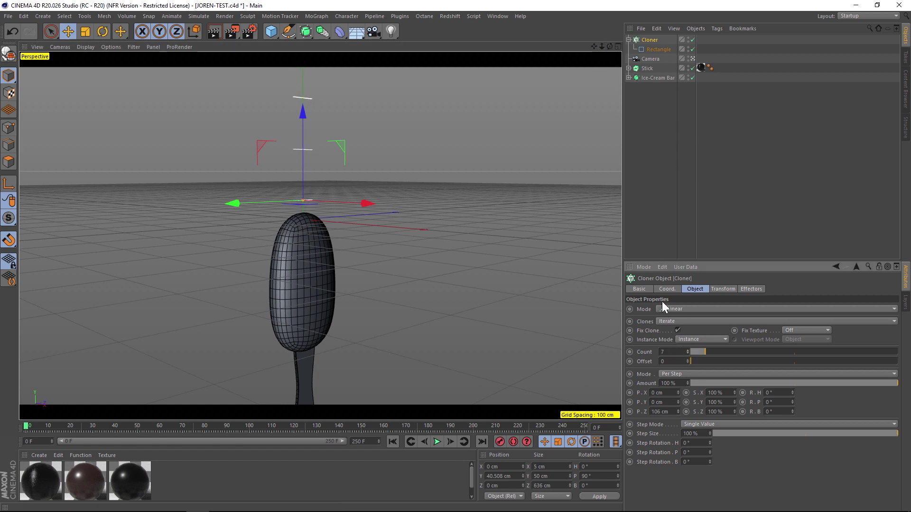
left_click_drag(603, 46, 569, 45)
left_click(629, 40)
left_click(733, 138)
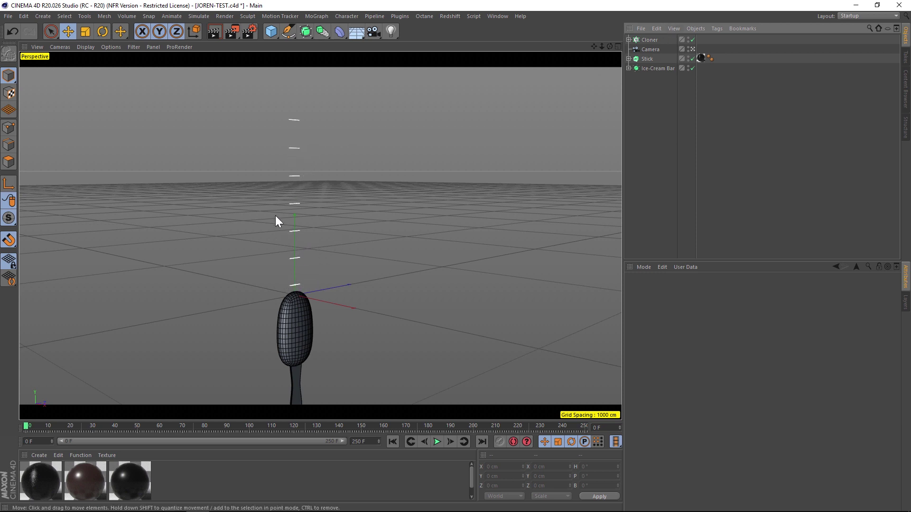
Twist the stack of clones by setting the Cloner's per-step bank rotation to 32°.
left_click(649, 40)
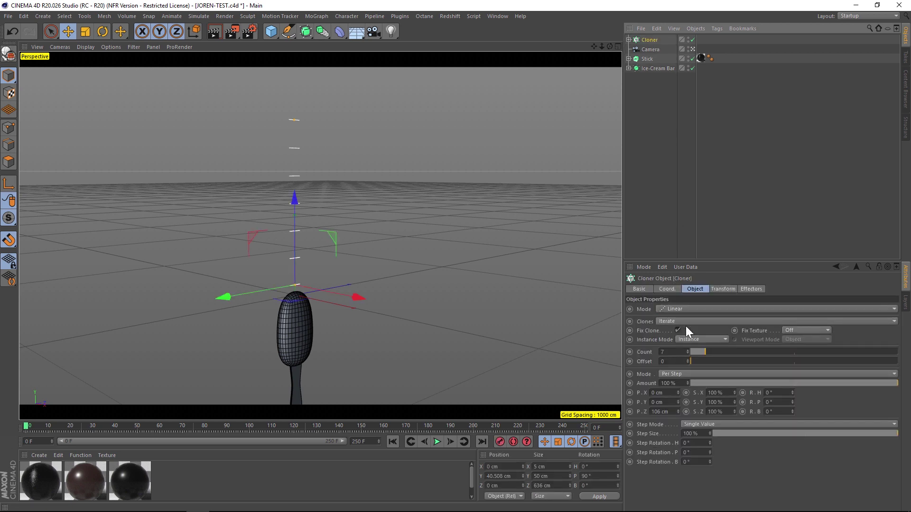
mouse_move(792, 402)
left_mouse_down()
mouse_move(792, 390)
mouse_move(792, 406)
left_mouse_up()
key("ctrl+z")
left_click_drag(286, 179, 277, 132, "alt")
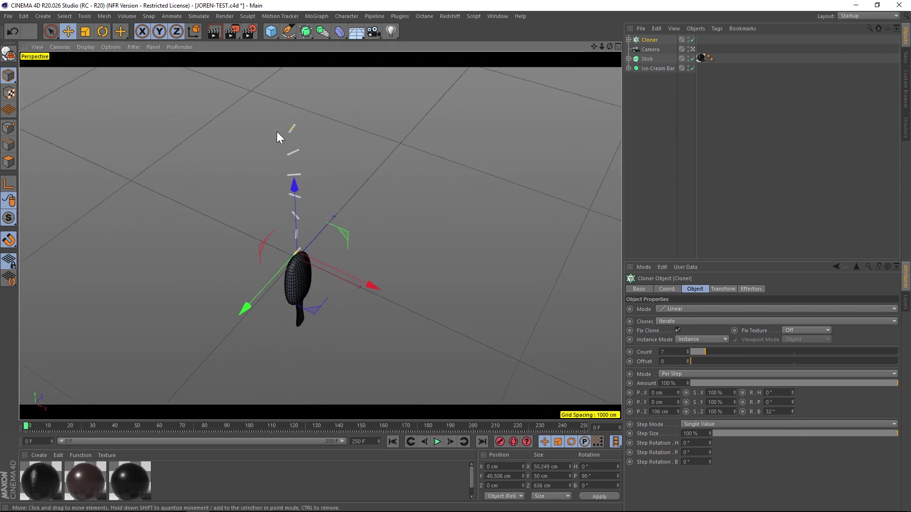
Make the Cloner editable to turn its clones into separate rectangle splines.
left_click(648, 41)
key("c")
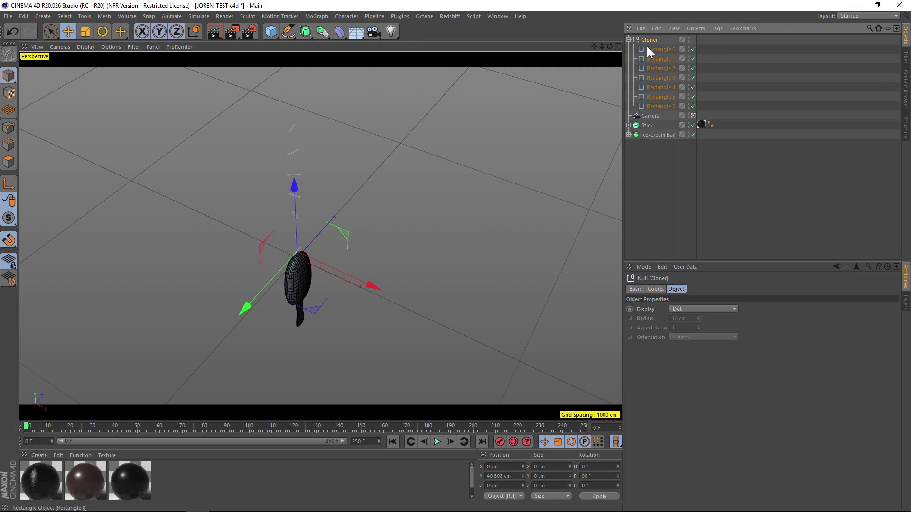
left_click(646, 49)
left_click(651, 60)
left_click(650, 50)
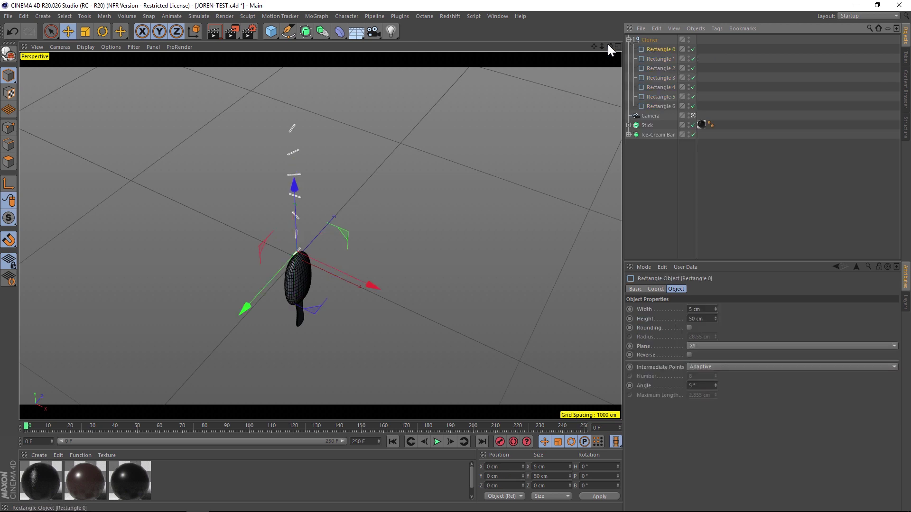
Add a Loft generator and place all seven rectangle splines, Rectangle 0 to Rectangle 6, inside it.
left_click(306, 31)
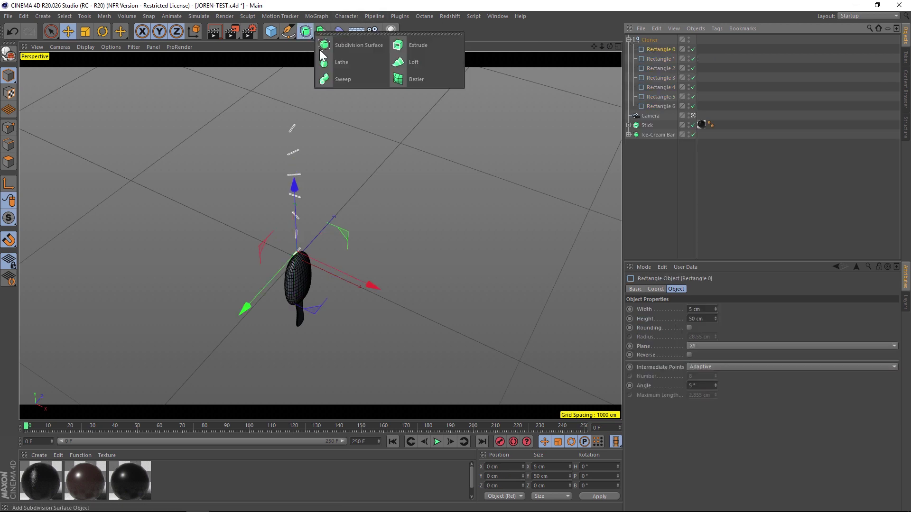
left_click(431, 62)
left_click(655, 58)
left_click(661, 116, "shift")
left_click_drag(656, 59, 646, 40)
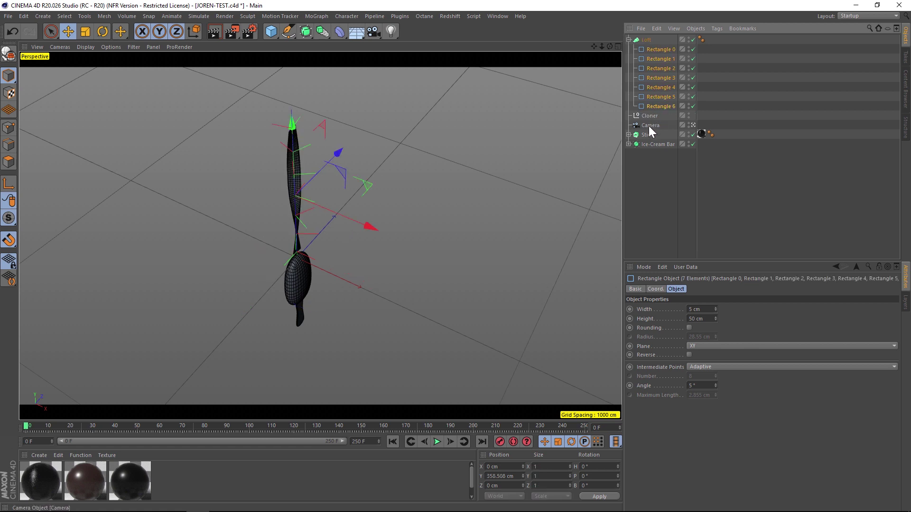
Delete the leftover empty Cloner null and select the Loft.
left_click(648, 124)
left_click(649, 116)
key("Delete")
left_click(644, 40)
left_click_drag(286, 238, 317, 303, "alt")
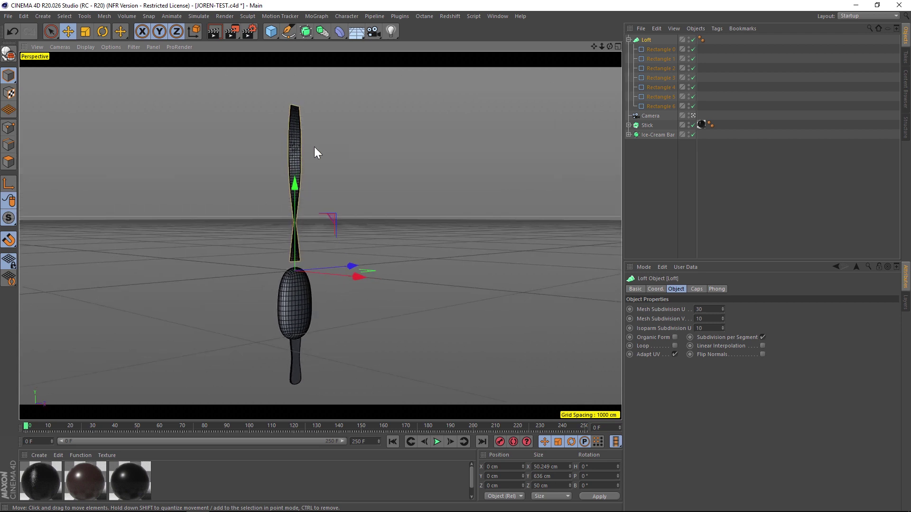
Rotate Rectangle 2 and Rectangle 4 around the vertical axis to vary the loft's twist, turning Rectangle 4 to a bank of 58.4°.
scroll(243, 187, "up", 4)
scroll(361, 210, "down", 1)
left_click(659, 68)
key("r")
left_click_drag(338, 224, 318, 228)
left_click(660, 87)
left_click_drag(351, 142, 269, 144)
left_click_drag(346, 303, 345, 303, "alt")
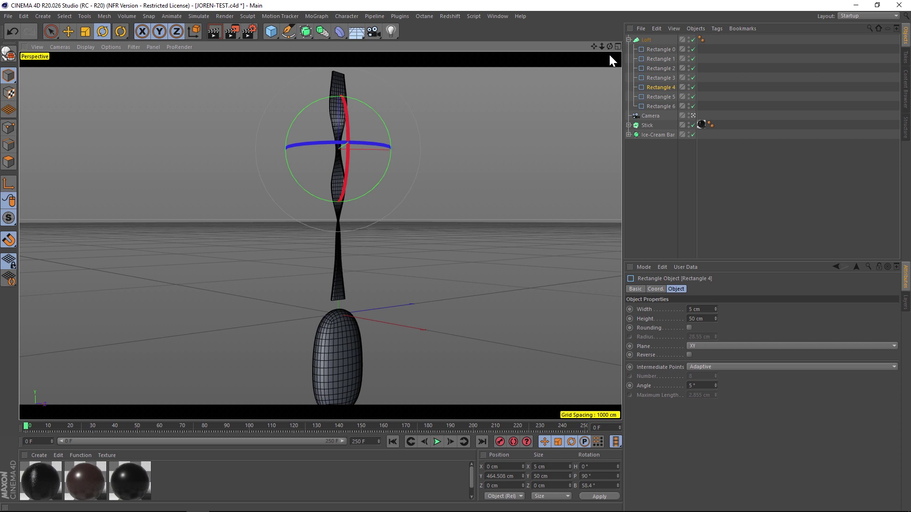
Remove the loft's caps by setting both Start and End to None.
left_click(648, 39)
left_click(697, 289)
left_click(721, 310)
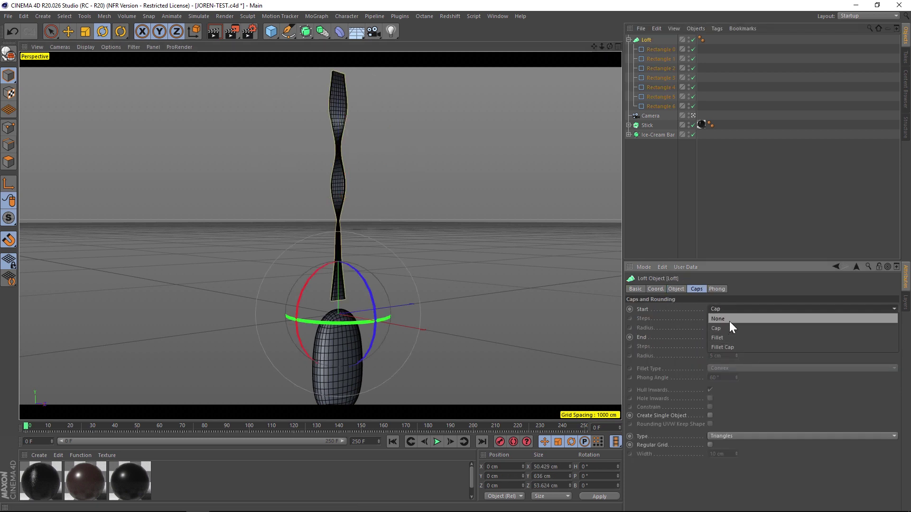
left_click(728, 320)
left_click(731, 337)
left_click(719, 345)
scroll(376, 309, "up", 10)
left_click_drag(357, 243, 314, 233, "alt")
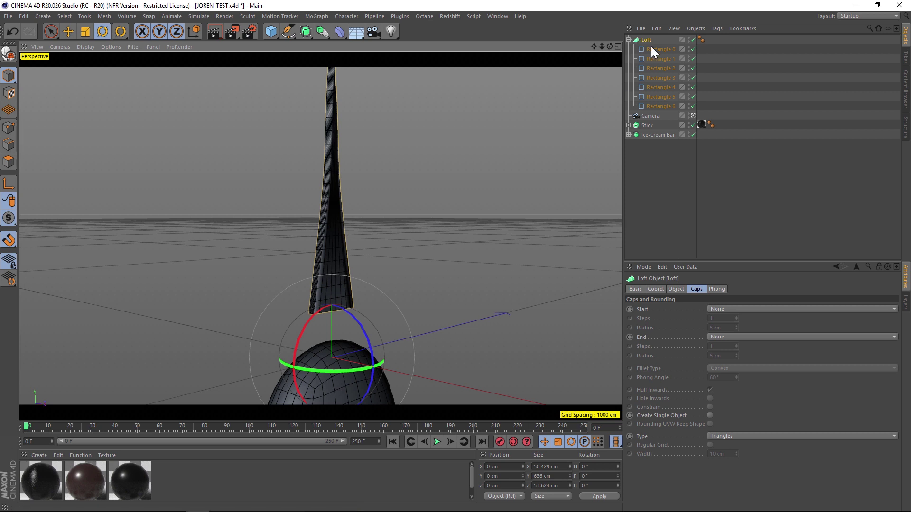
Reduce the loft's Mesh Subdivision U to 5.
left_click(677, 288)
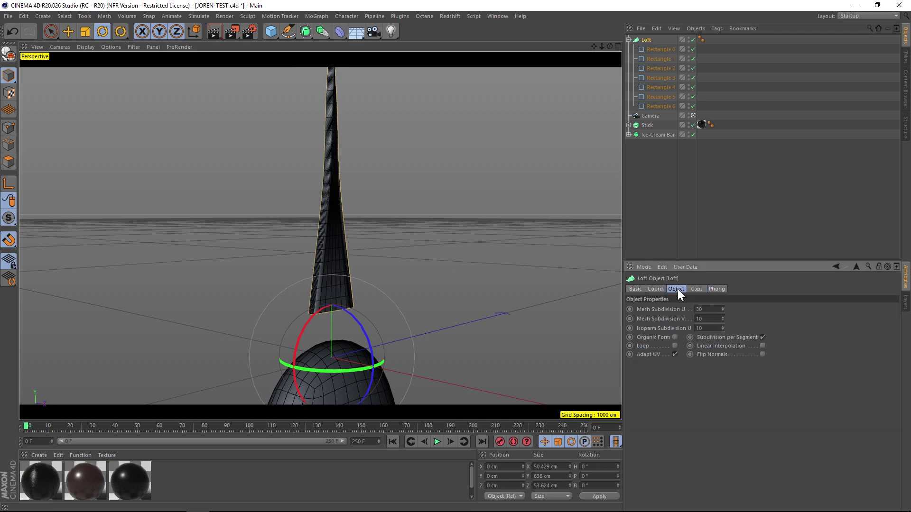
left_click_drag(714, 309, 648, 303)
type("5")
key("Tab")
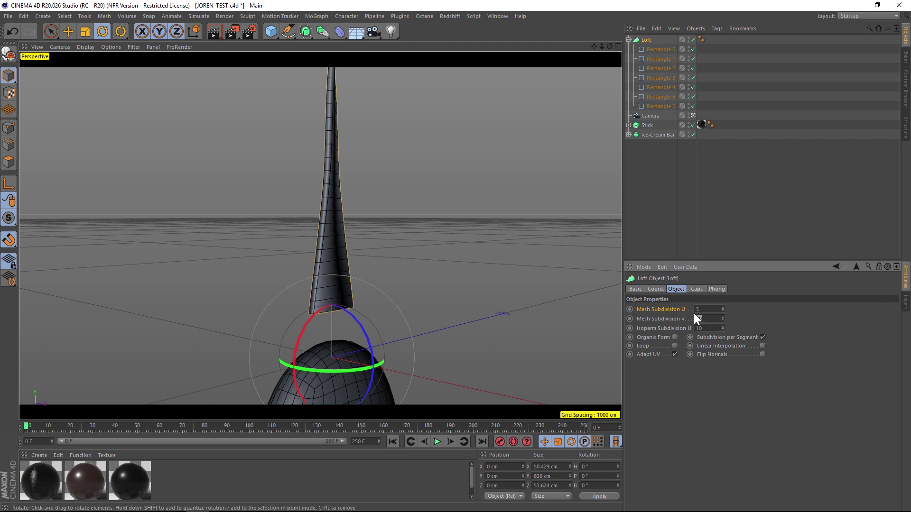
left_click_drag(602, 46, 581, 46)
mouse_move(321, 235)
left_mouse_down("alt")
mouse_move(348, 240)
mouse_move(330, 242)
left_mouse_up("alt")
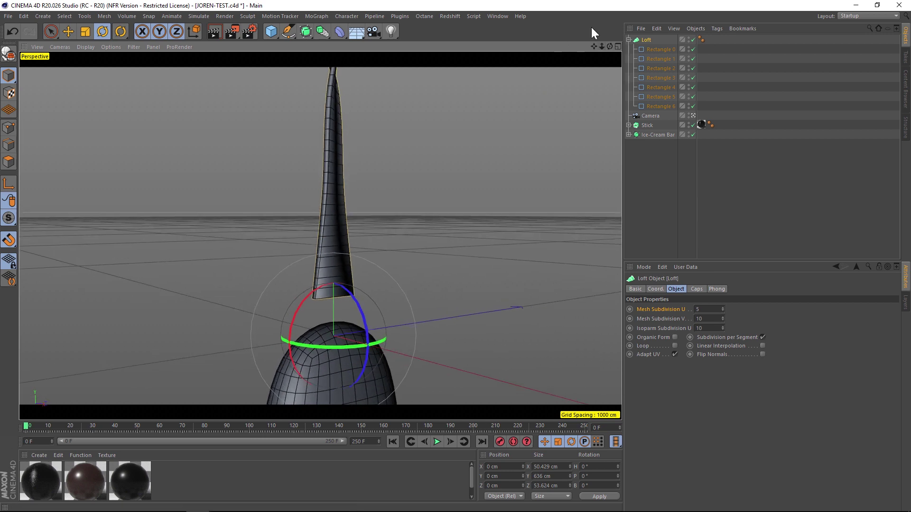
left_click_drag(594, 46, 313, 247)
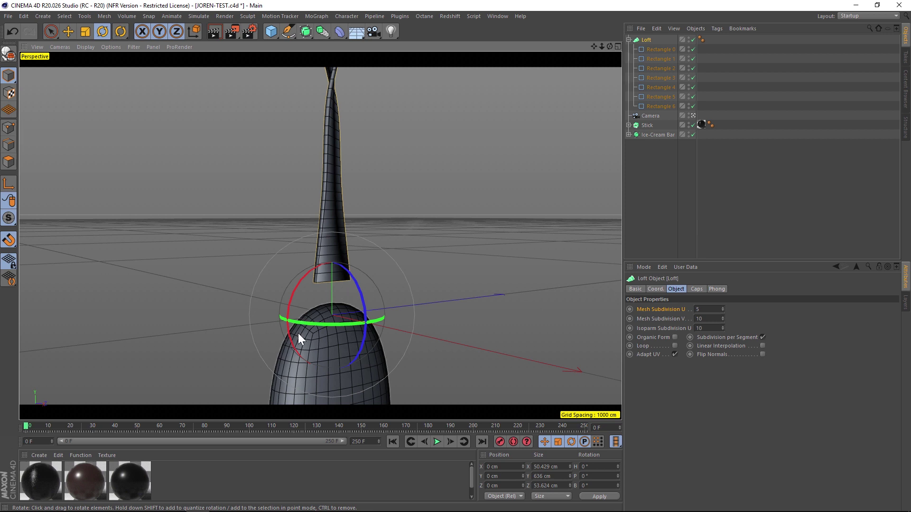
left_click_drag(602, 47, 594, 22)
Assign a Soft Body simulation tag to the Loft.
left_click(628, 40)
right_click(646, 40)
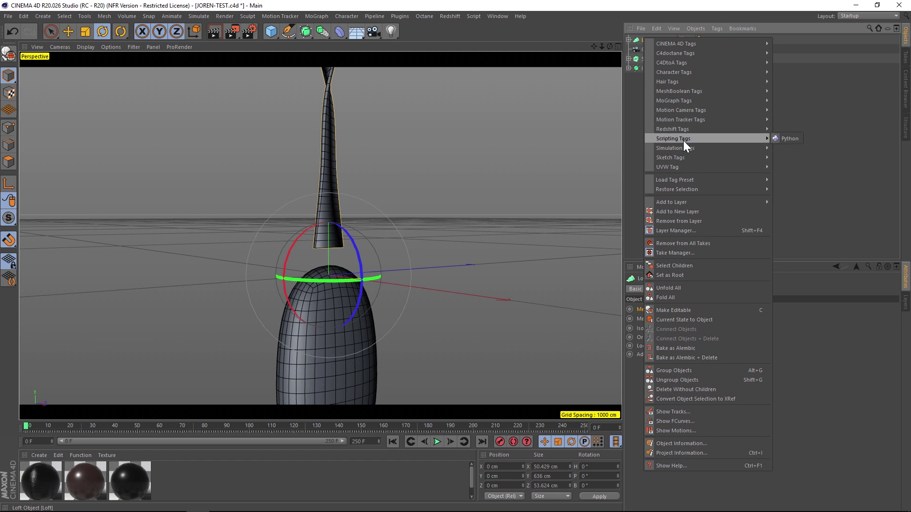
mouse_move(688, 148)
left_click(795, 156)
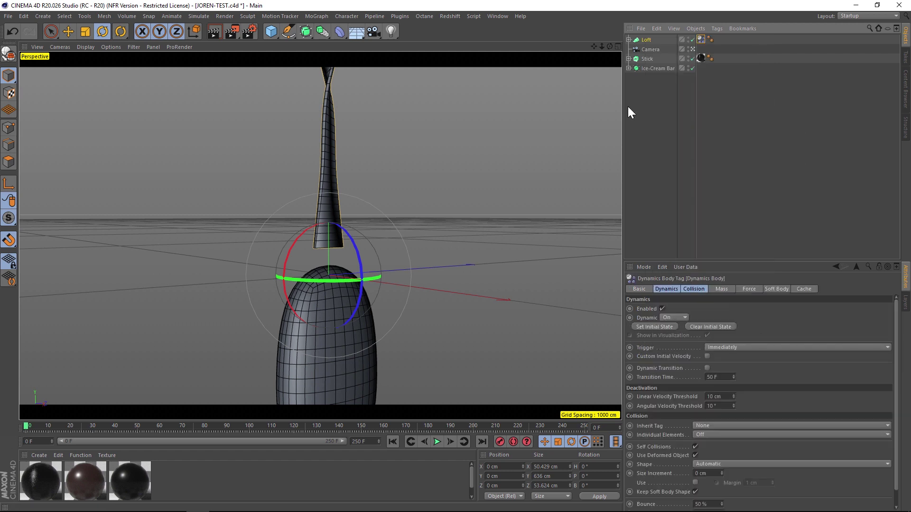
Assign a Collider Body simulation tag to the Ice-Cream Bar.
left_click(321, 378)
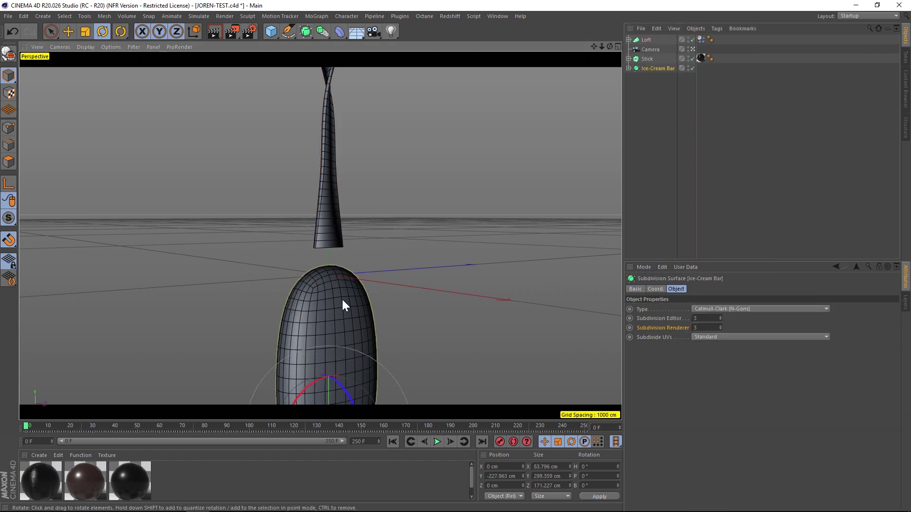
right_click(650, 69)
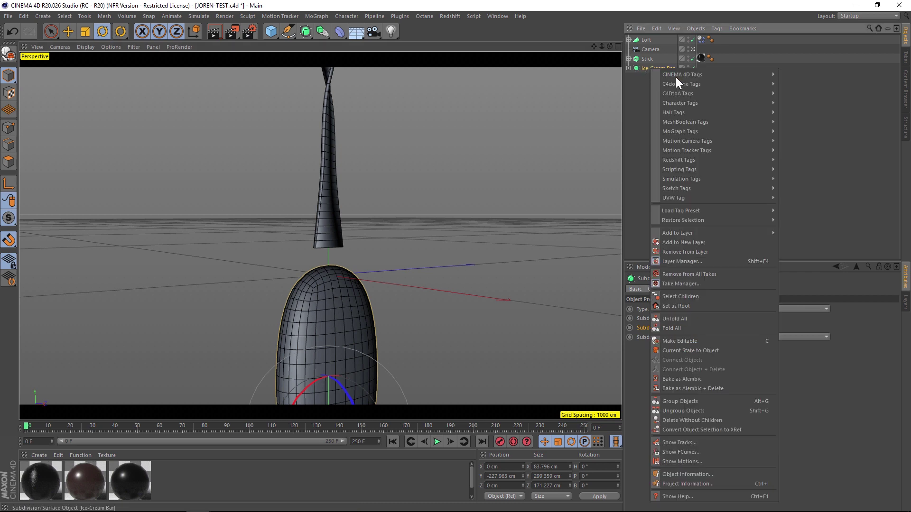
mouse_move(690, 179)
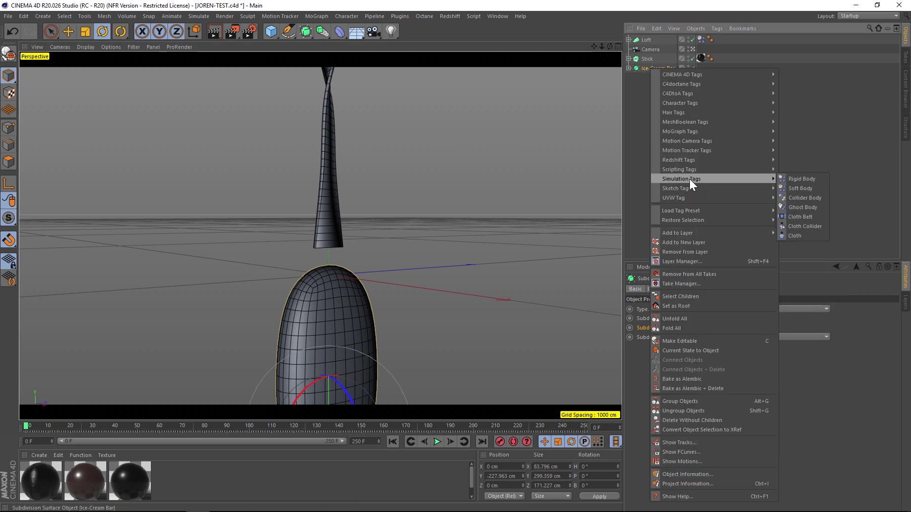
left_click(808, 196)
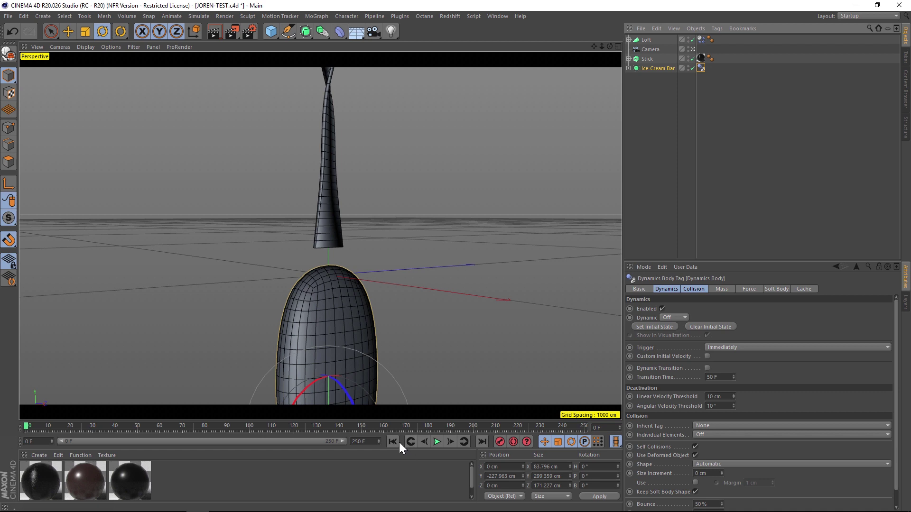
Play the dynamics simulation from the start a few times to examine how the soft strip falls onto the ice-cream bar.
left_click(437, 441)
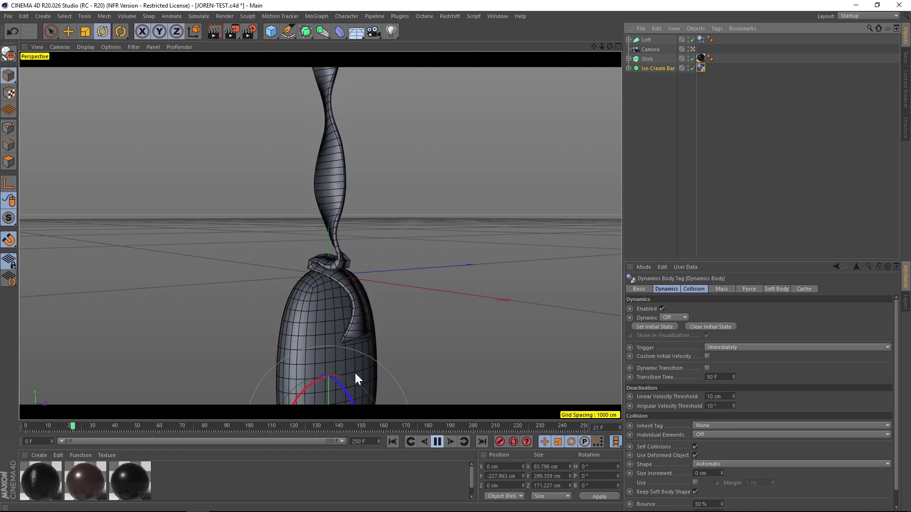
left_click_drag(320, 315, 298, 297, "alt")
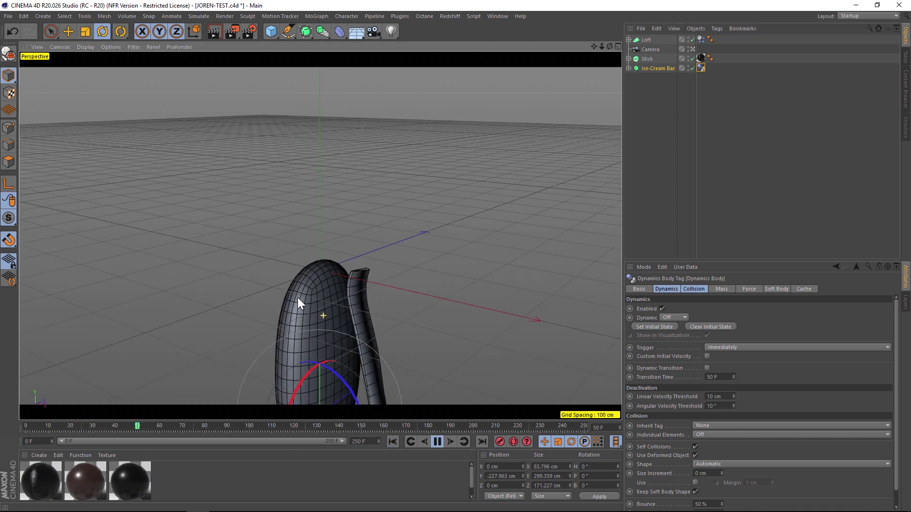
left_click(408, 440)
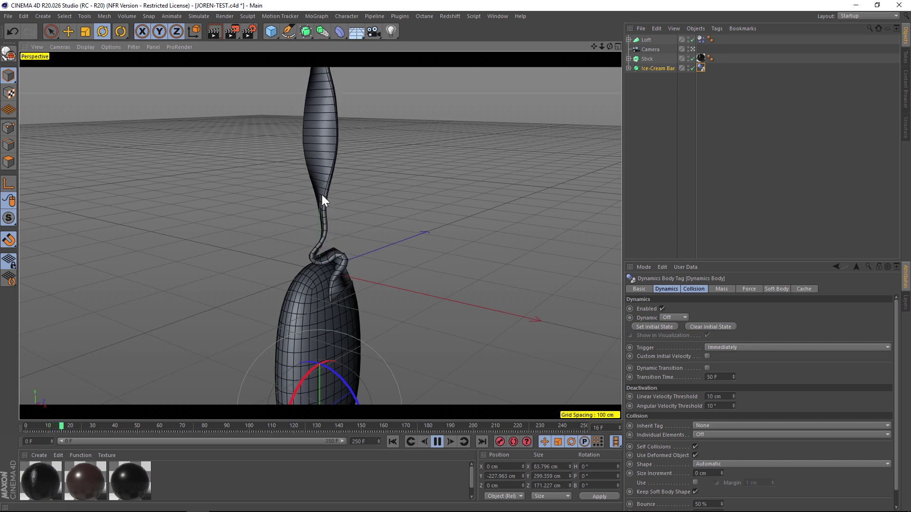
left_click(393, 441)
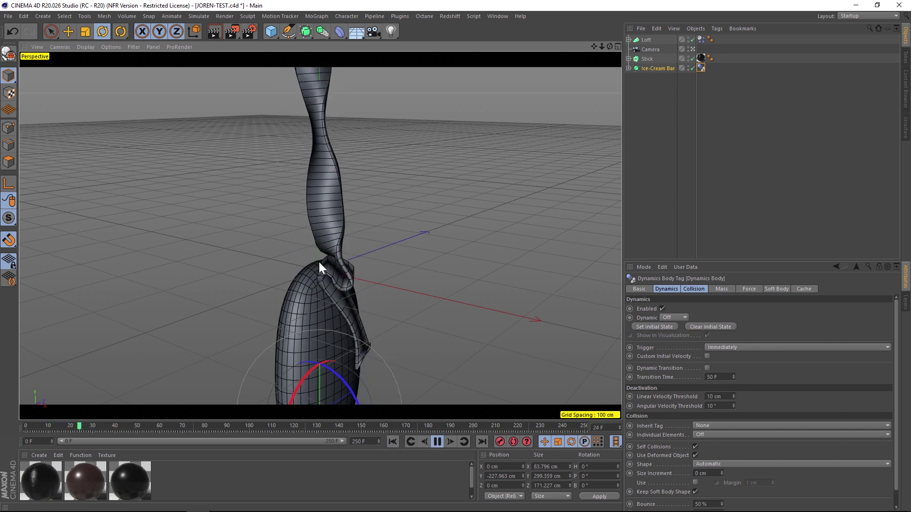
left_click(435, 442)
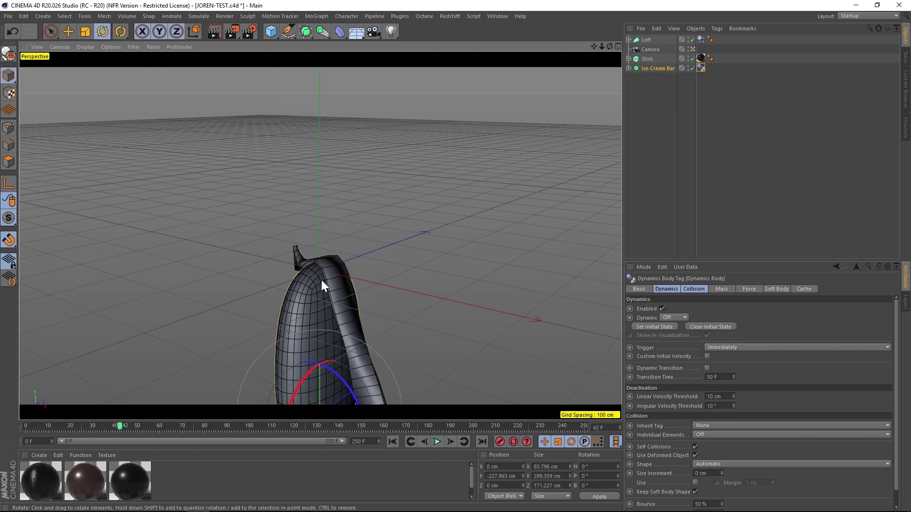
Set Follow Position and Follow Rotation to 1 in the Force settings of the Loft's soft body tag.
left_click_drag(596, 46, 582, 71)
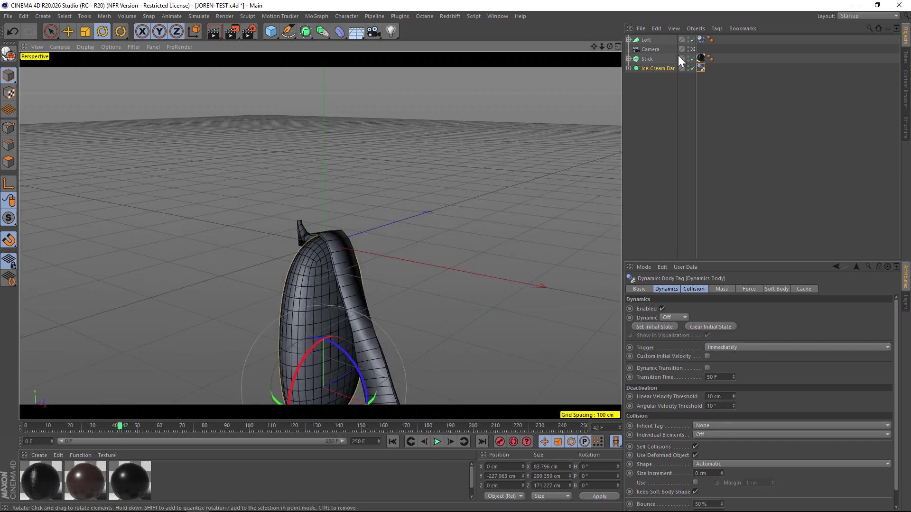
left_click(701, 40)
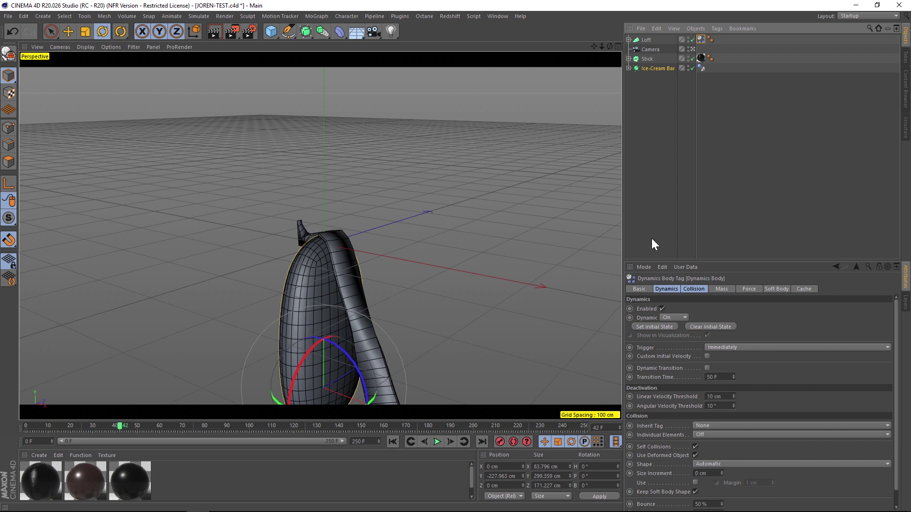
left_click_drag(692, 262, 696, 146)
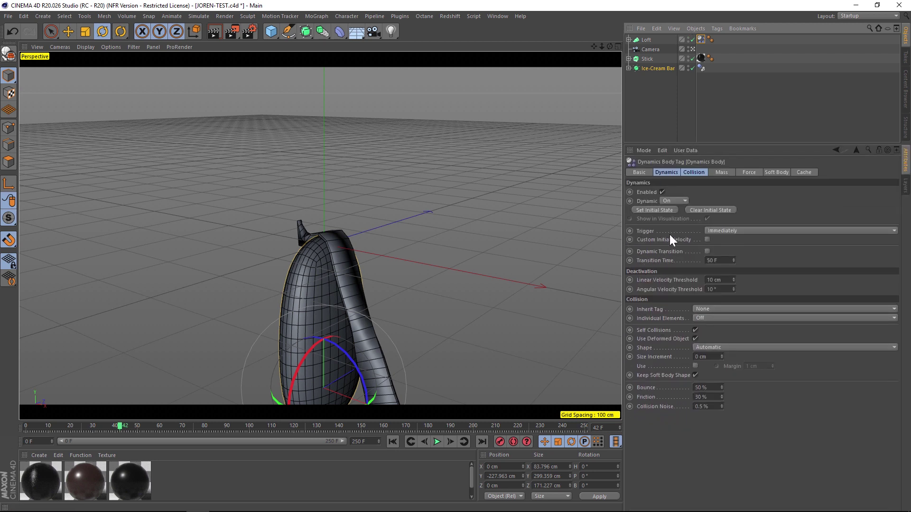
left_click(693, 172)
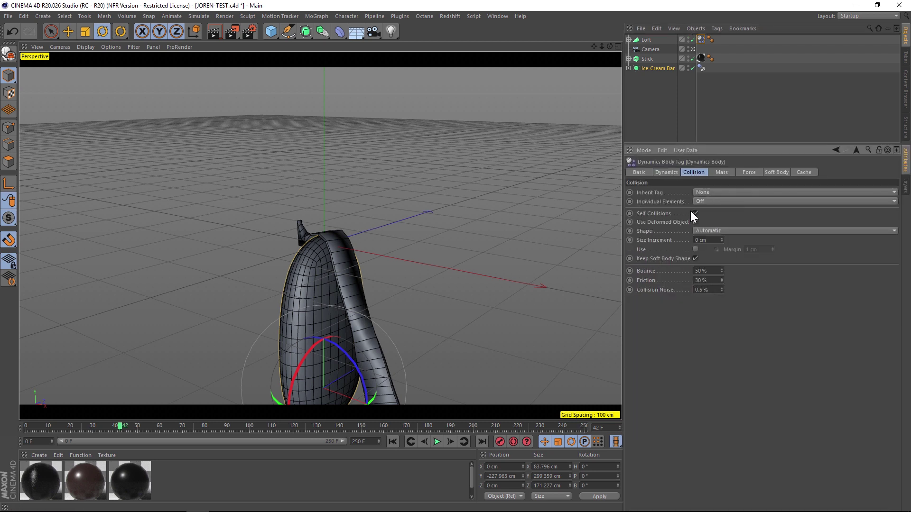
left_click(722, 171)
left_click(750, 172)
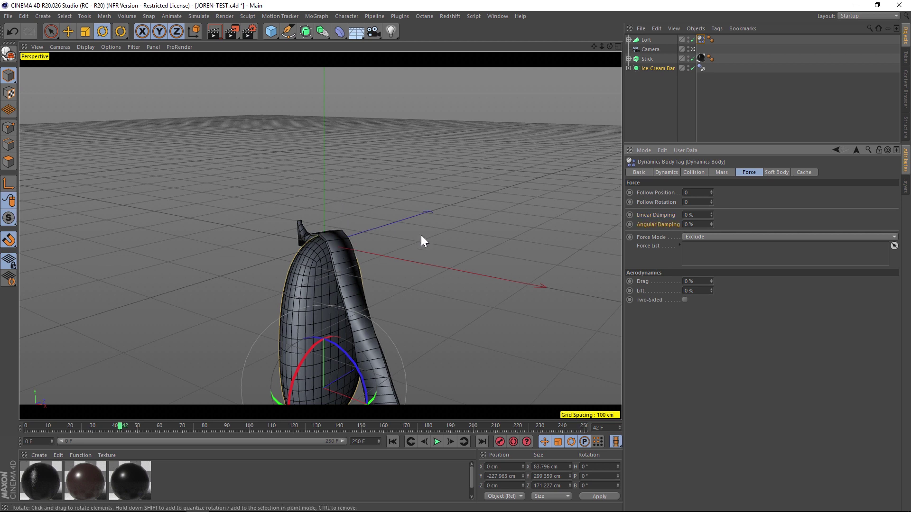
left_click(392, 441)
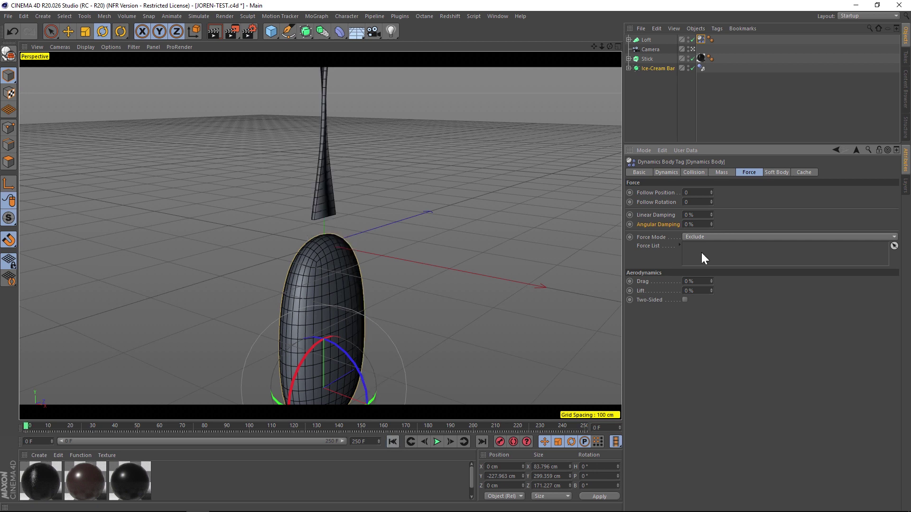
left_click(685, 192)
type("3")
type("1")
key("Tab")
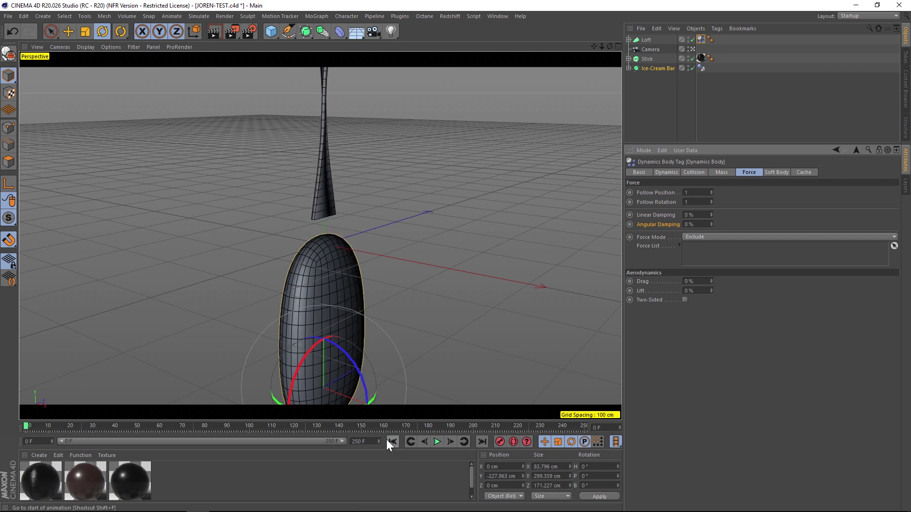
Play the simulation from the first frame to examine how the strip follows its original position and rotation, and return to the start.
left_click(437, 442)
left_click(392, 441)
left_click(437, 441)
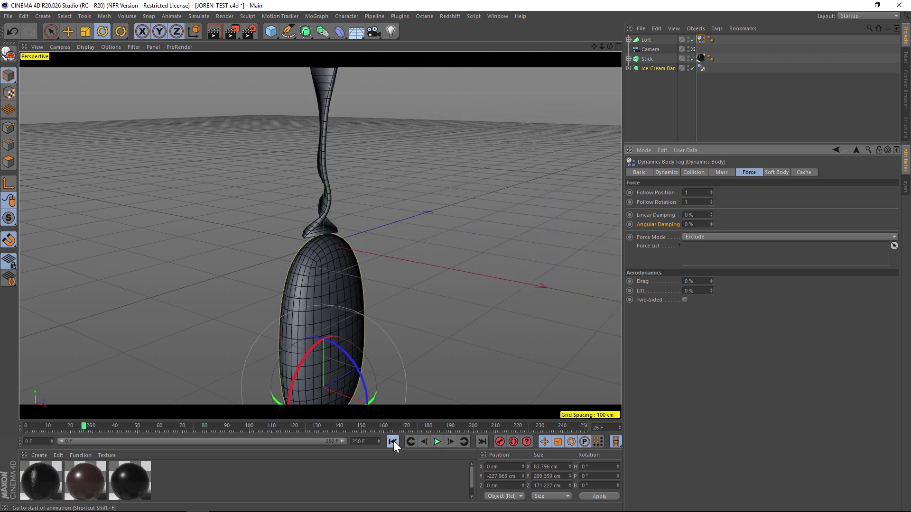
left_click(393, 442)
Set the soft body's Linear Damping to 10% and Angular Damping to 100%, and test the simulation from the start.
left_click(654, 214)
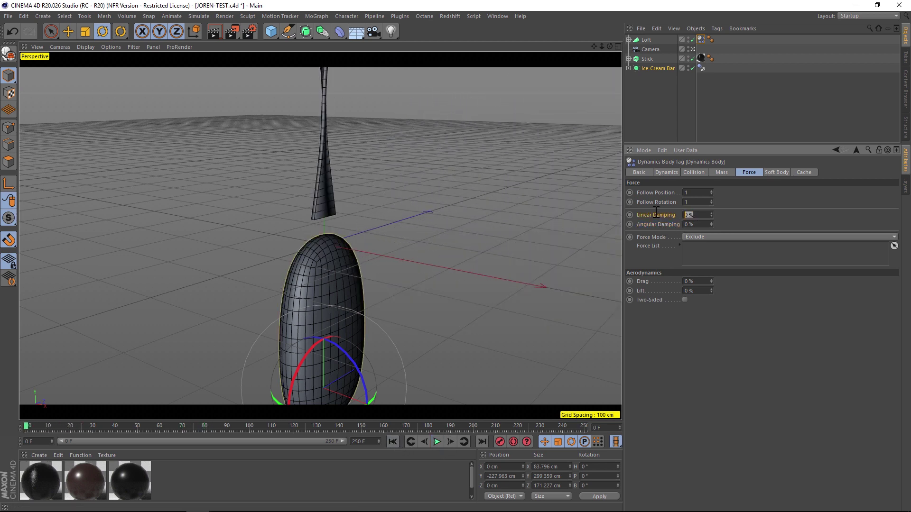
type("10")
key("Tab")
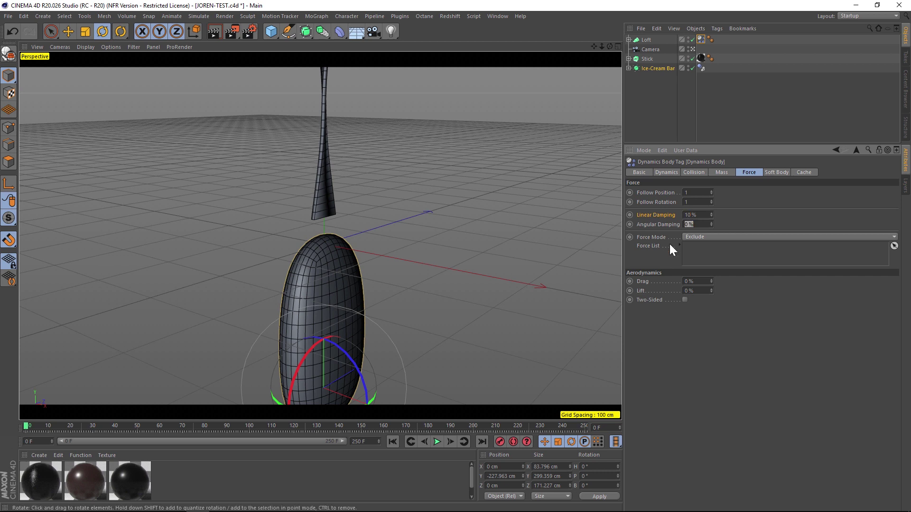
type("100")
key("Return")
left_click(437, 441)
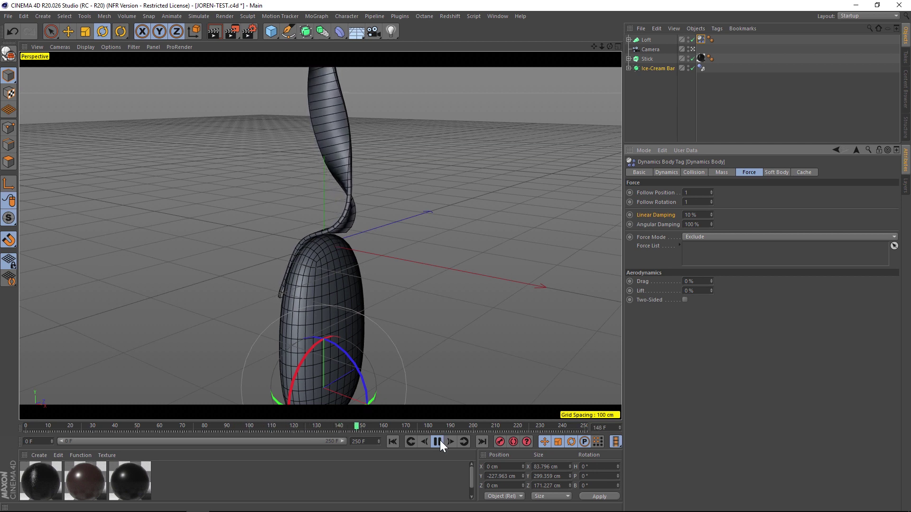
left_click(391, 441)
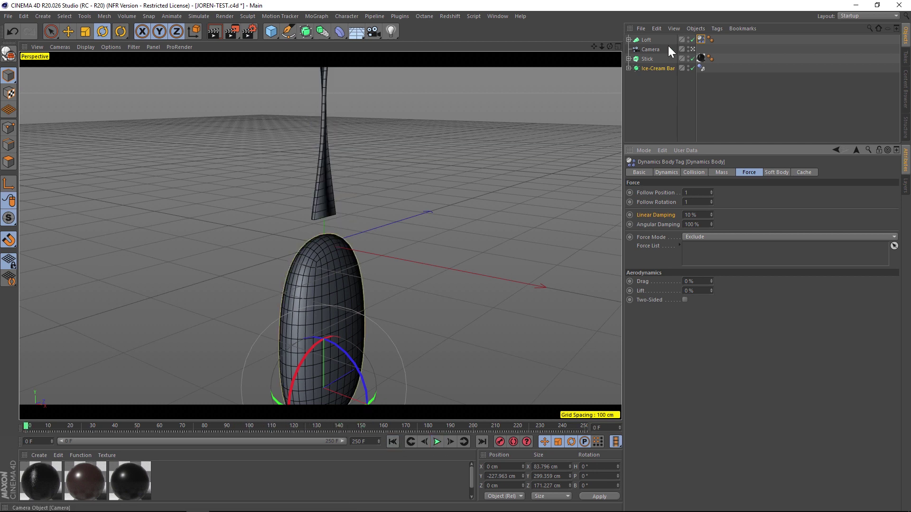
Rotate the Loft's Rectangle 1 spline to a bank of about 68° for a stronger twist, and test the simulation.
left_click(628, 39)
left_click(654, 58)
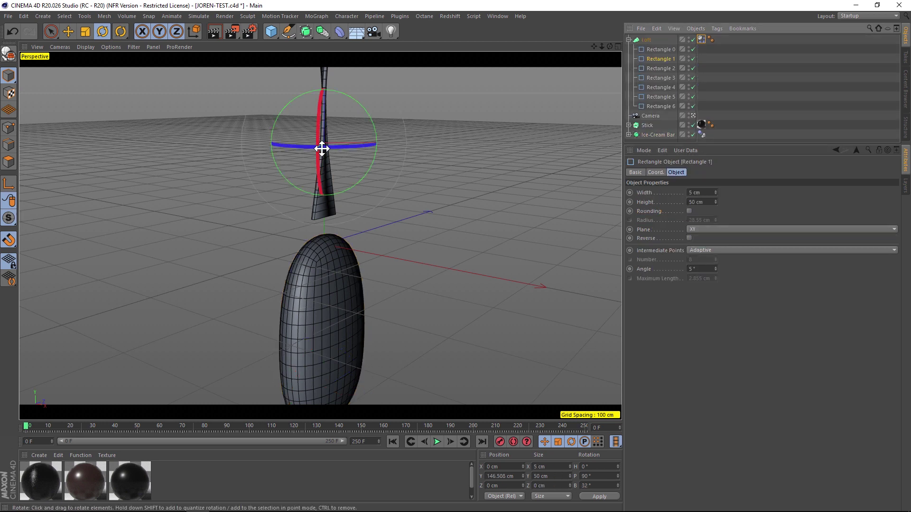
left_click_drag(342, 146, 379, 148)
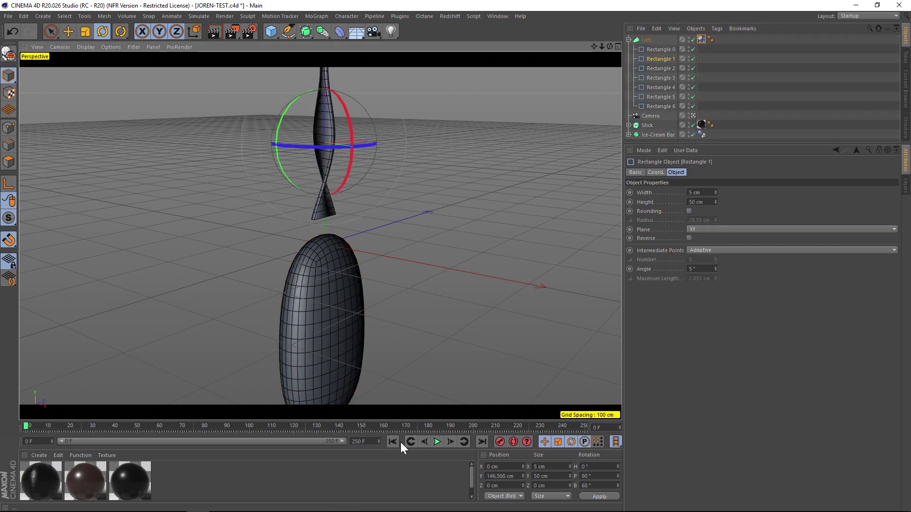
left_click(438, 441)
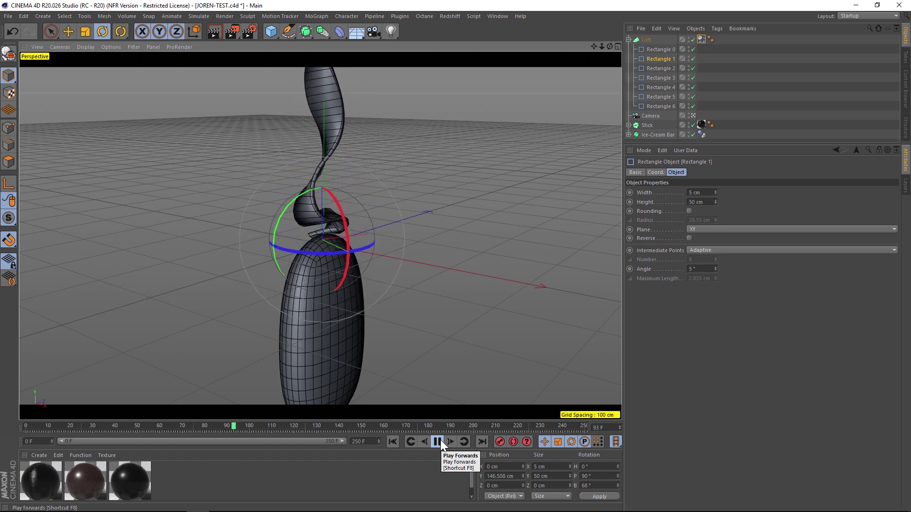
left_click(439, 442)
left_click(410, 441)
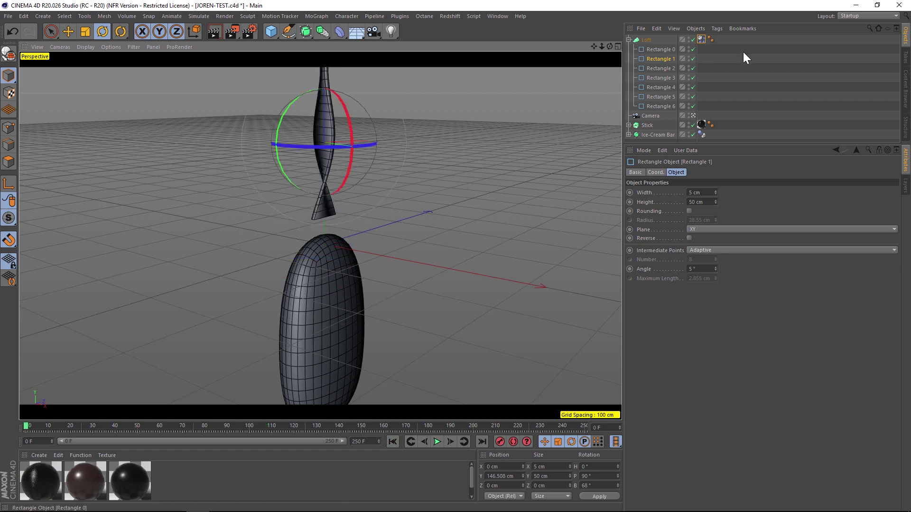
Set the Structural spring value of the Loft's soft body to 1 and test the simulation from the start.
left_click(701, 40)
left_click(777, 173)
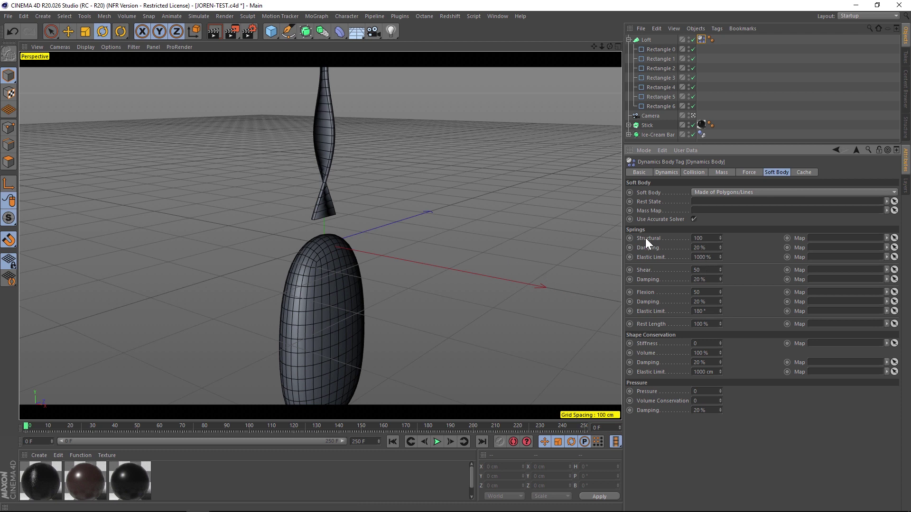
left_click_drag(706, 240, 670, 239)
type("1")
left_click(437, 442)
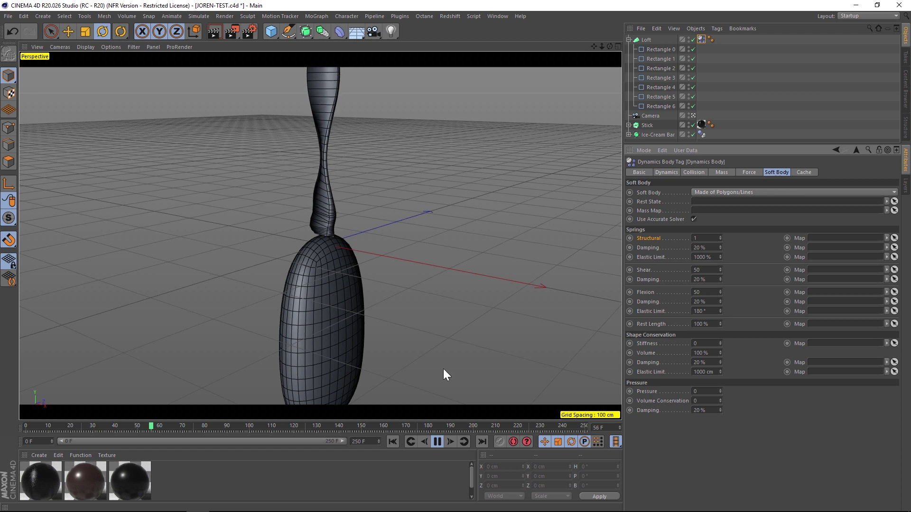
left_click(437, 442)
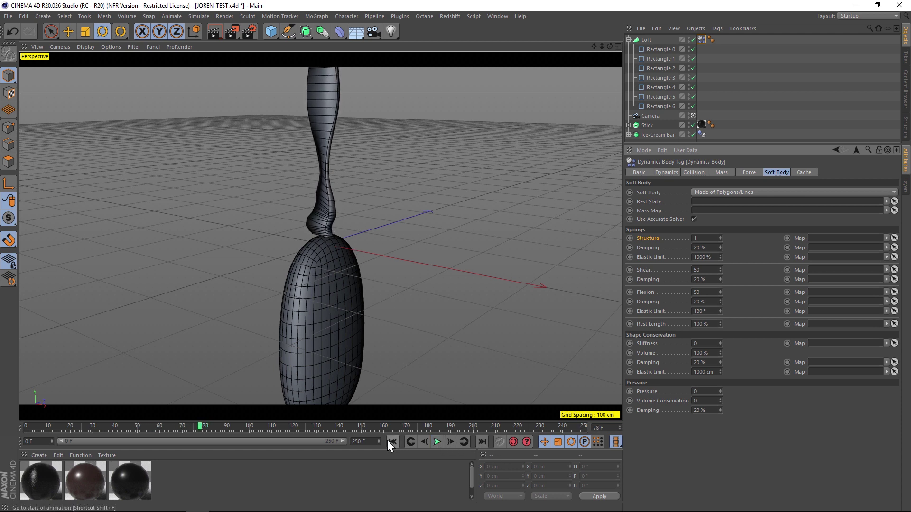
left_click(392, 442)
Set the soft body's Flexion spring value to 100000 and test the simulation from the start.
left_click(645, 290)
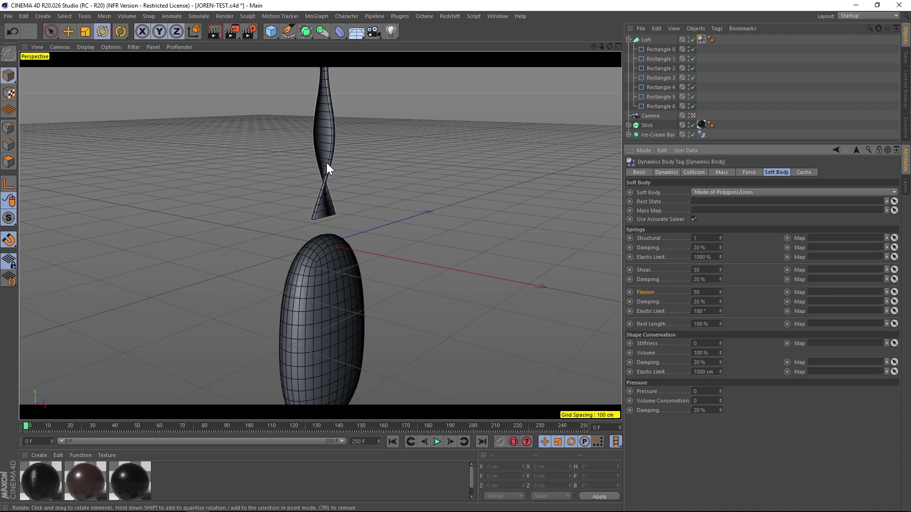
left_click_drag(710, 293, 628, 288)
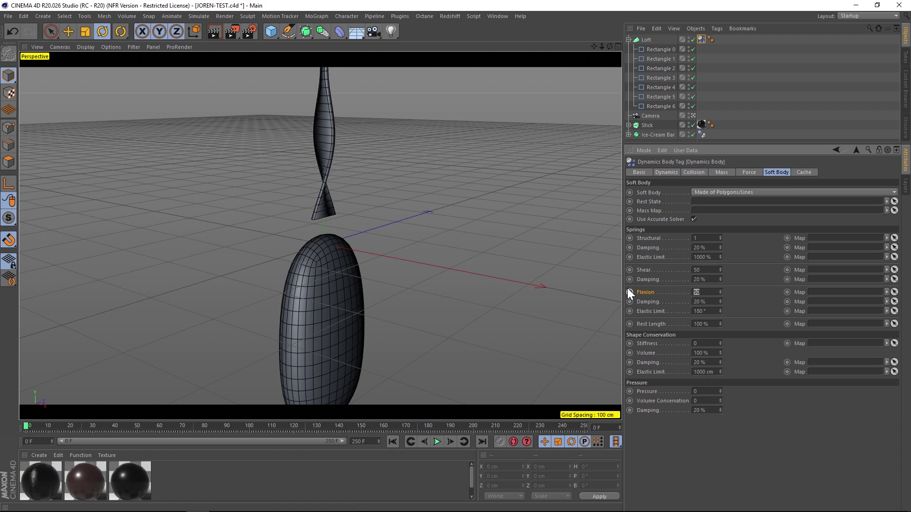
type("50000")
left_click_drag(696, 292, 688, 292)
type("10")
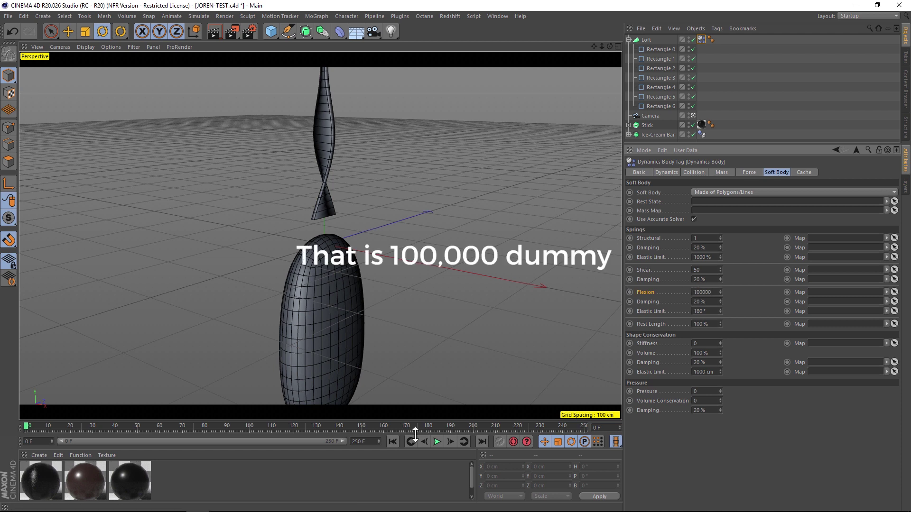
left_click(437, 442)
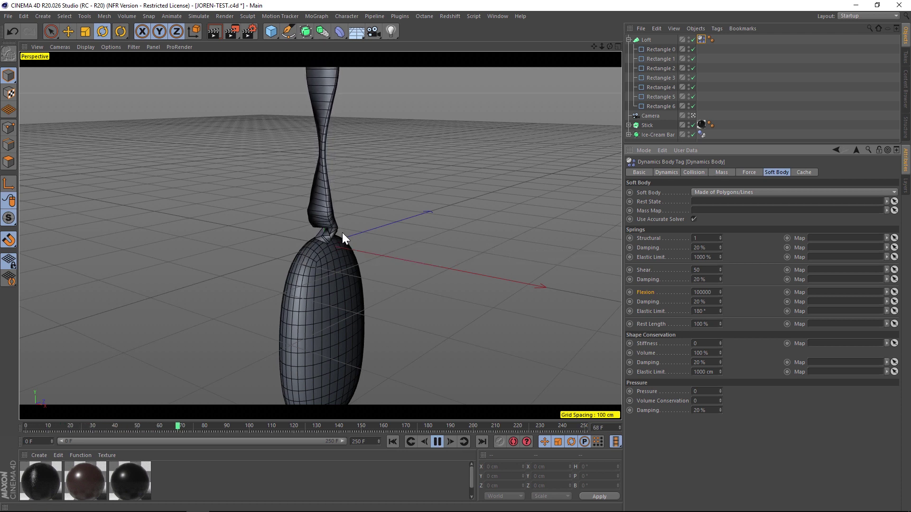
left_click(435, 441)
left_click(392, 442)
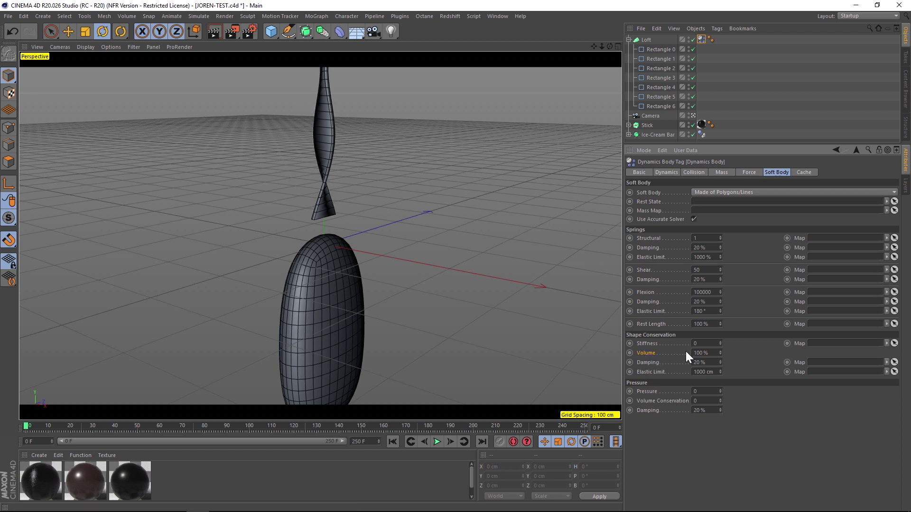
Set the soft body's Shape Conservation Volume to 1% and play the simulation.
left_click(702, 353)
type("1")
left_click(436, 442)
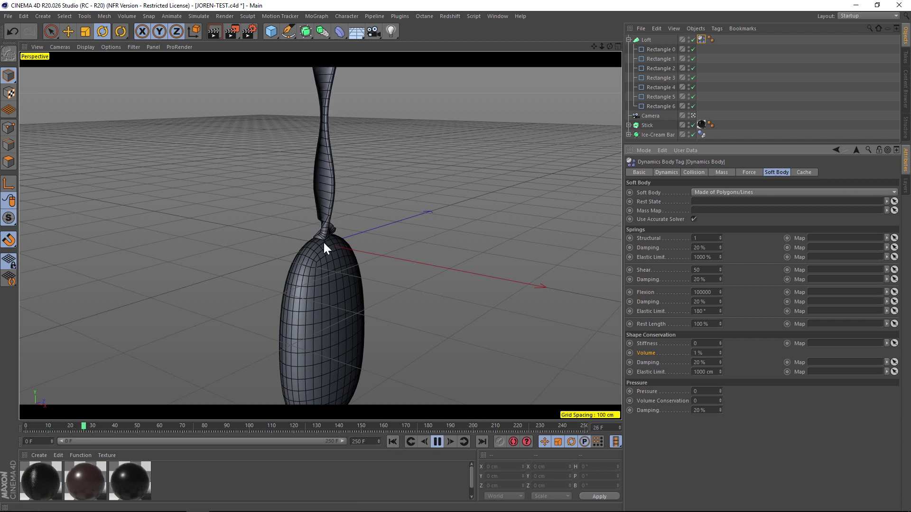
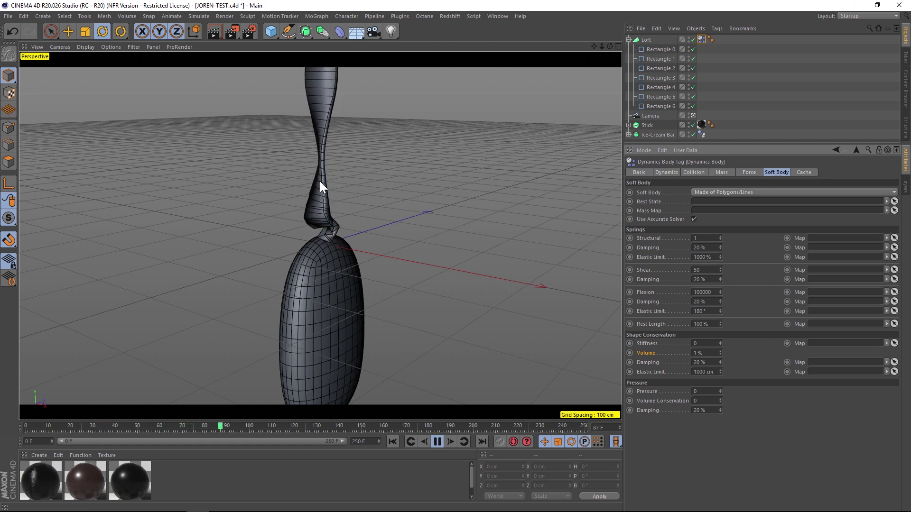
Set the project's dynamics gravity to 1500 cm and test the simulation from the start.
left_click(437, 441)
left_click(392, 441)
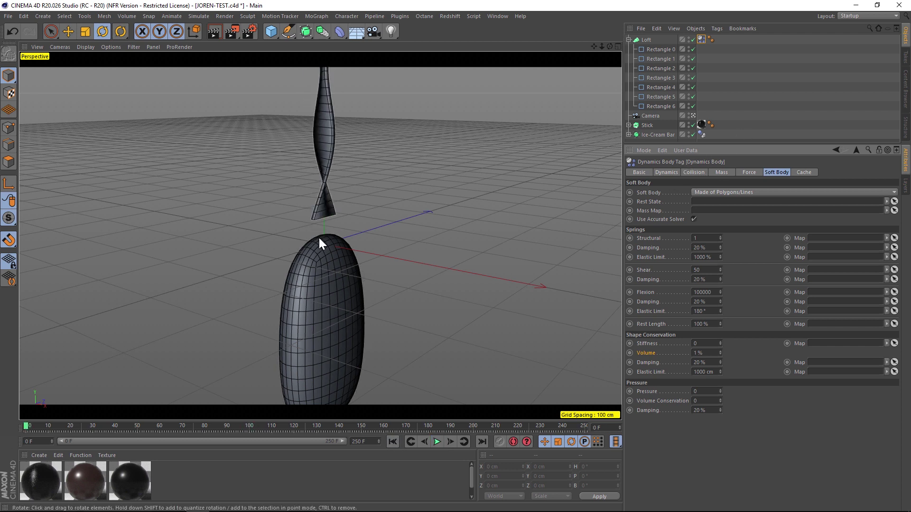
key("ctrl+d")
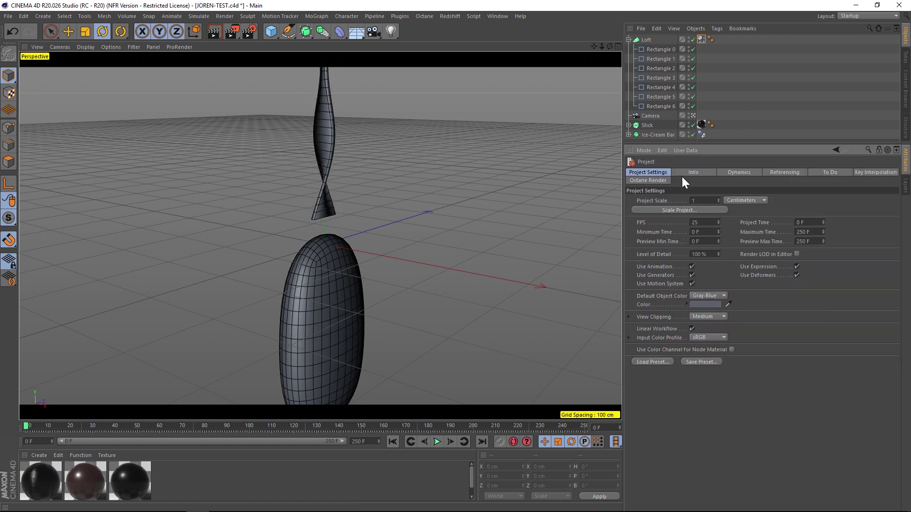
left_click(734, 173)
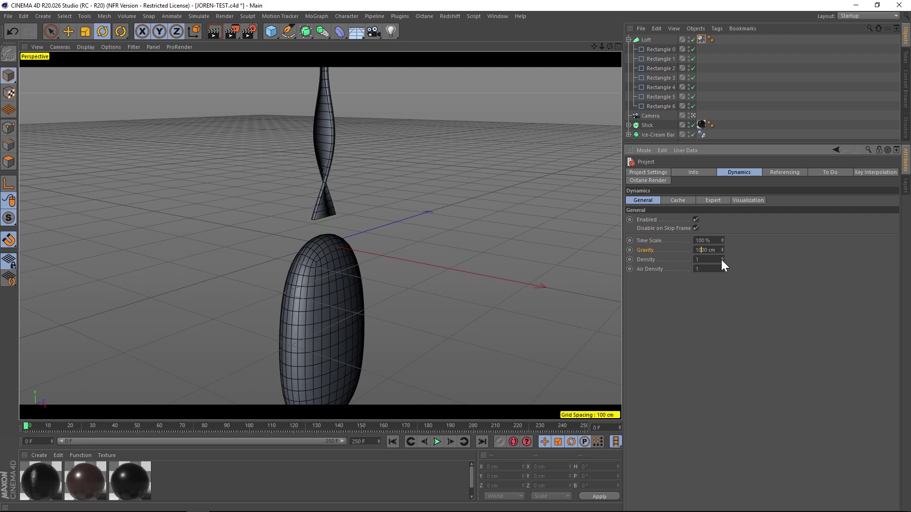
left_click(433, 441)
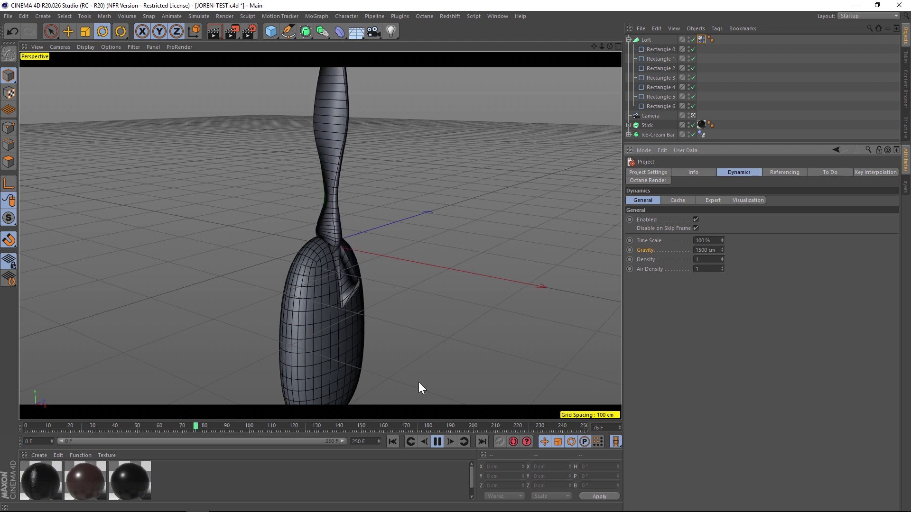
Set the project's dynamics gravity to 1000 cm.
double_click(704, 250)
type("100")
key("Return")
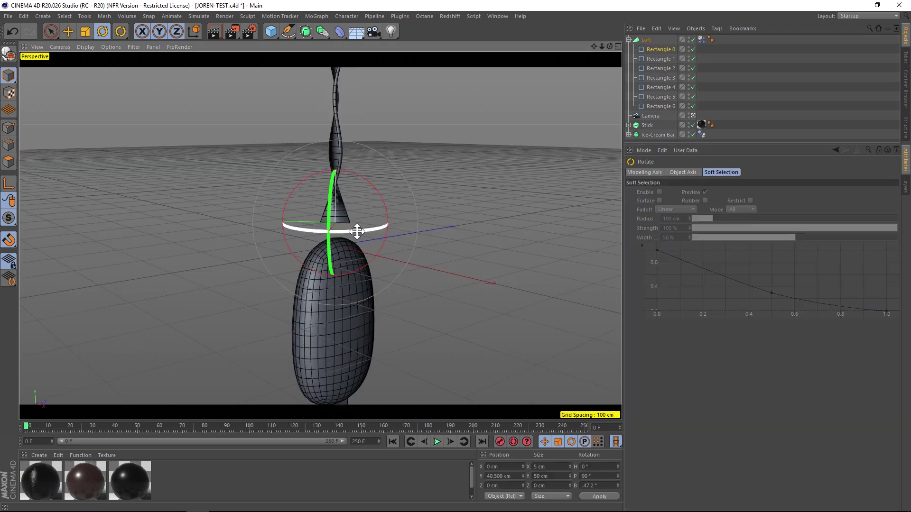
Rotate the Loft's Rectangle 0 and Rectangle 1 splines about the vertical axis to change the twist at the strip's lower end.
left_click_drag(345, 231, 449, 210)
left_click(661, 58)
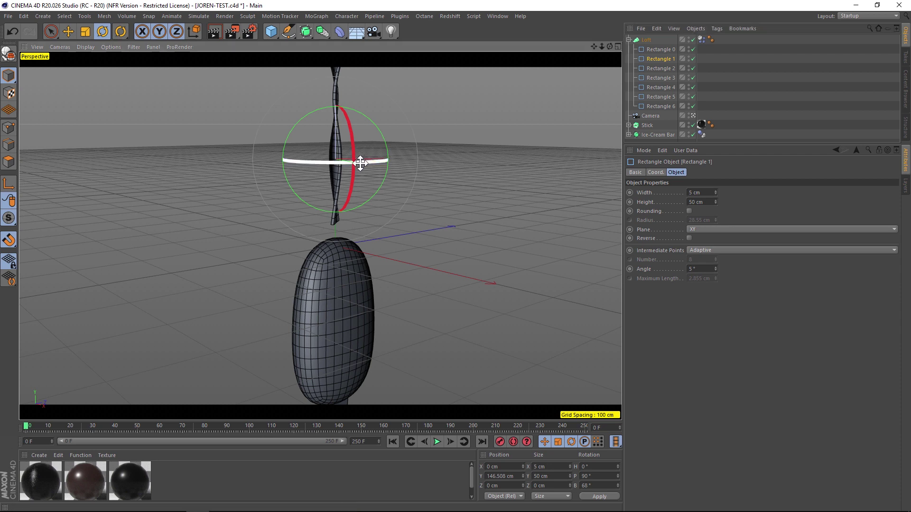
left_click_drag(291, 160, 348, 157)
Set the Loft's Mesh Subdivision V to 15, play the simulation to frame 118 and inspect the fold from several angles.
left_click(647, 41)
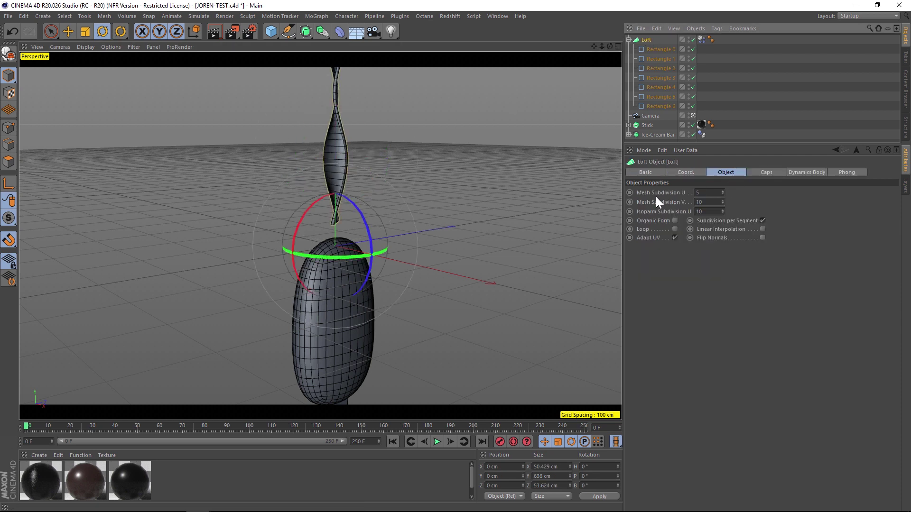
left_click_drag(711, 201, 639, 201)
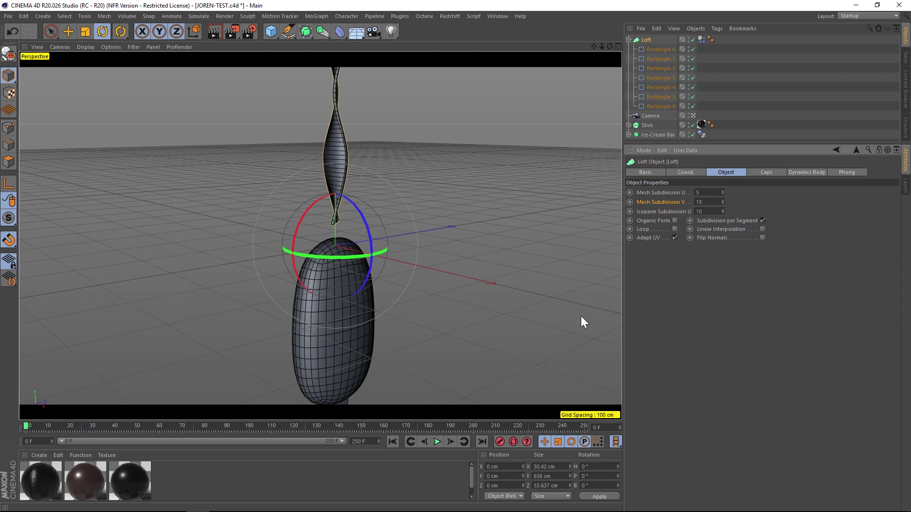
left_click(437, 441)
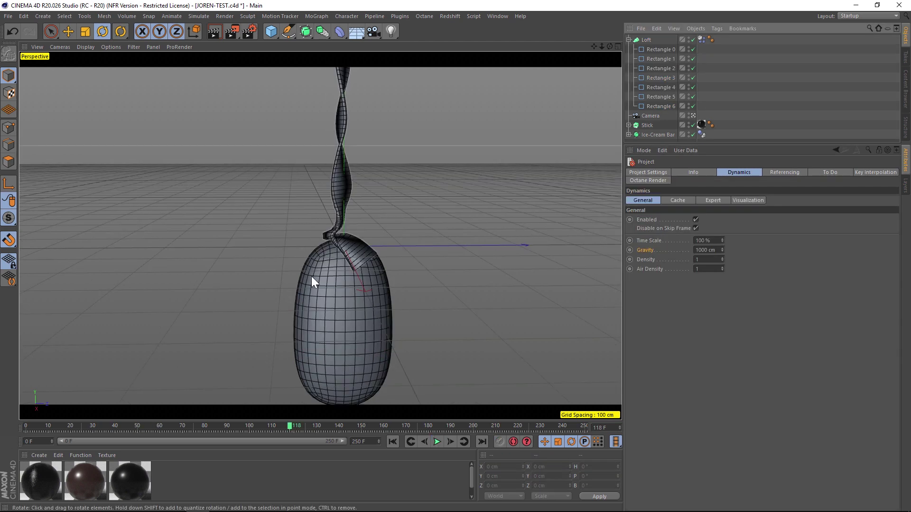
mouse_move(350, 274)
left_mouse_down("alt")
mouse_move(334, 272)
mouse_move(343, 272)
left_mouse_up("alt")
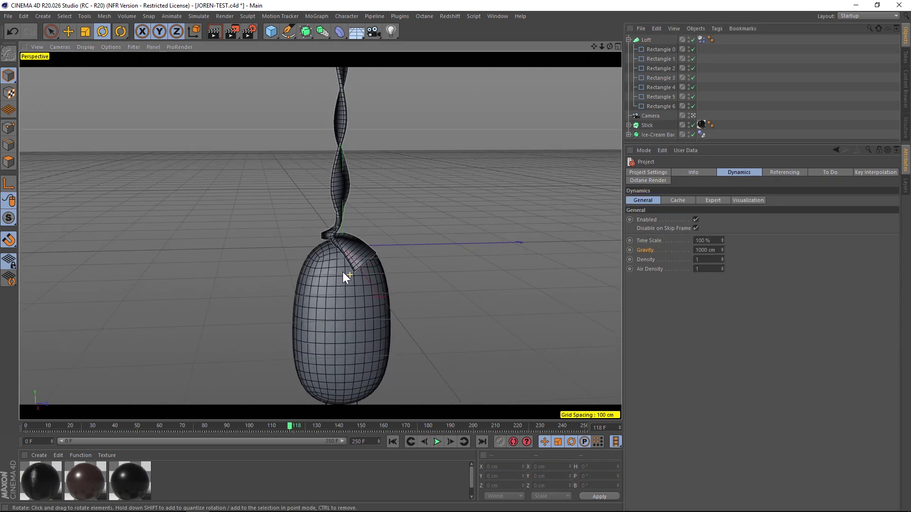
left_click_drag(345, 377, 369, 414, "alt")
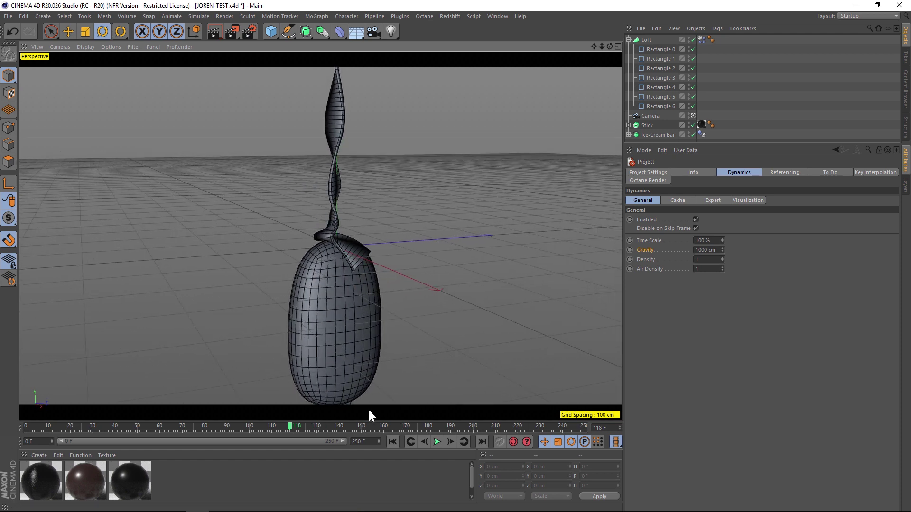
Bake the Loft's dynamics body into its object cache and scrub through the baked frames.
left_click(701, 40)
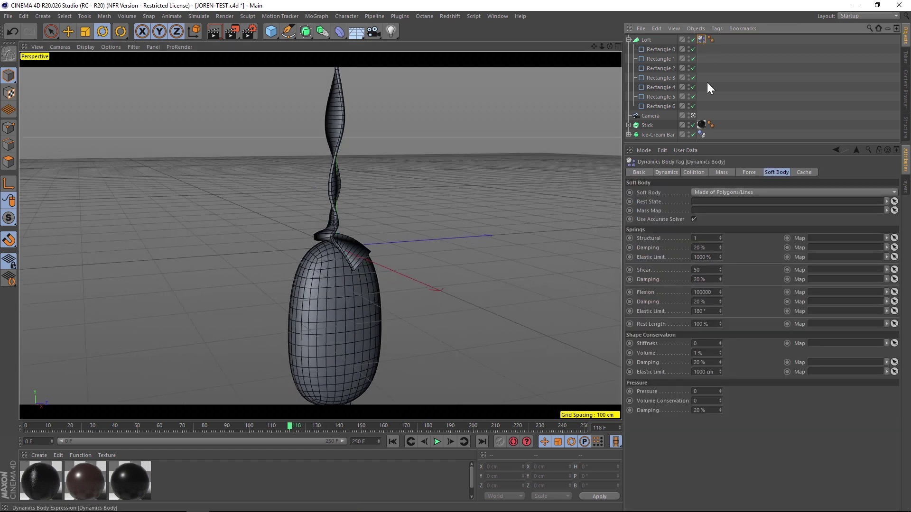
left_click(801, 173)
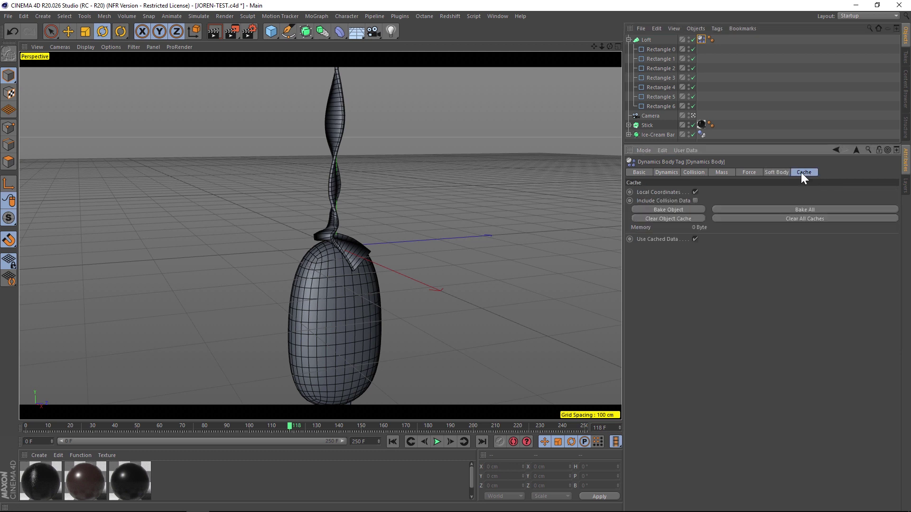
left_click(670, 209)
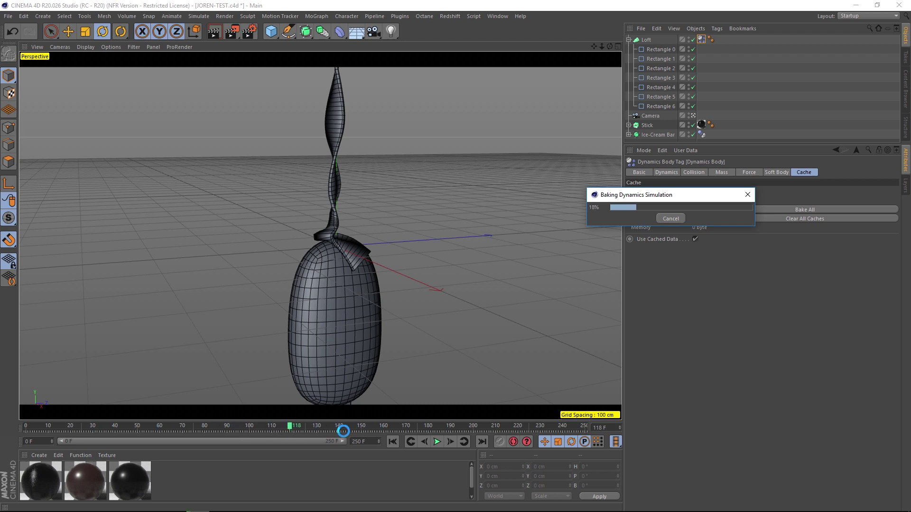
left_click_drag(343, 429, 533, 424)
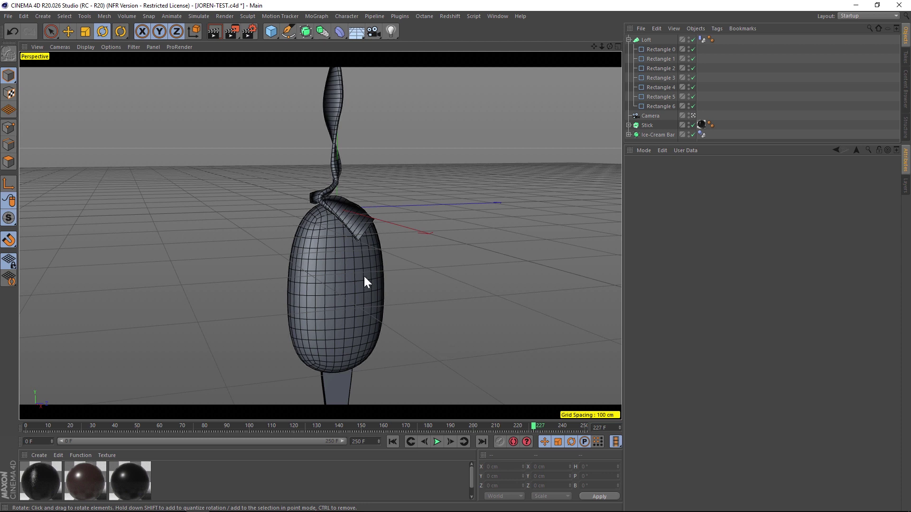
left_click(659, 49)
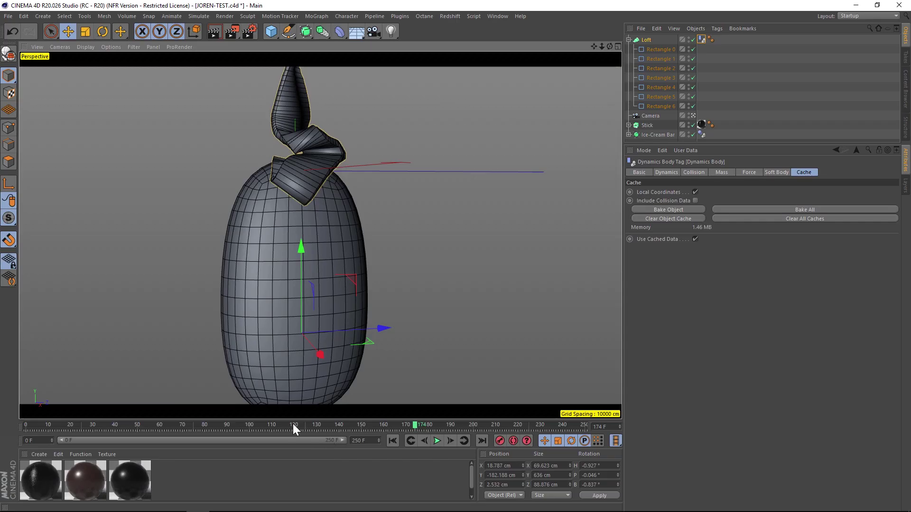
left_click_drag(292, 423, 392, 418)
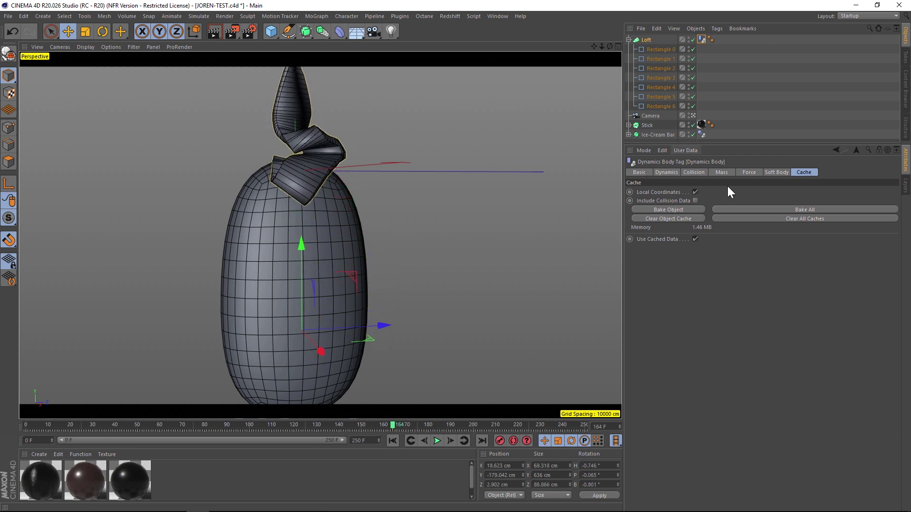
Reset the Bounce and Friction collision values of the Loft's dynamics body to their defaults.
left_click(701, 172)
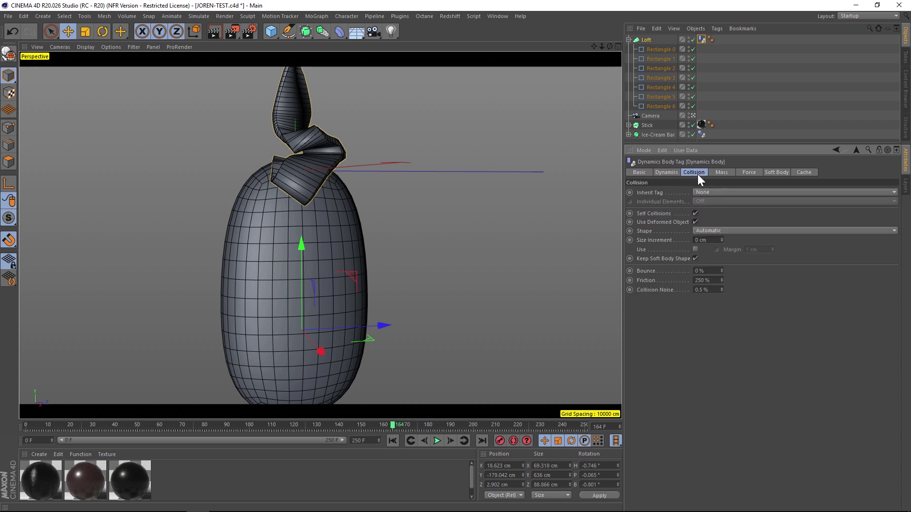
right_click(648, 273)
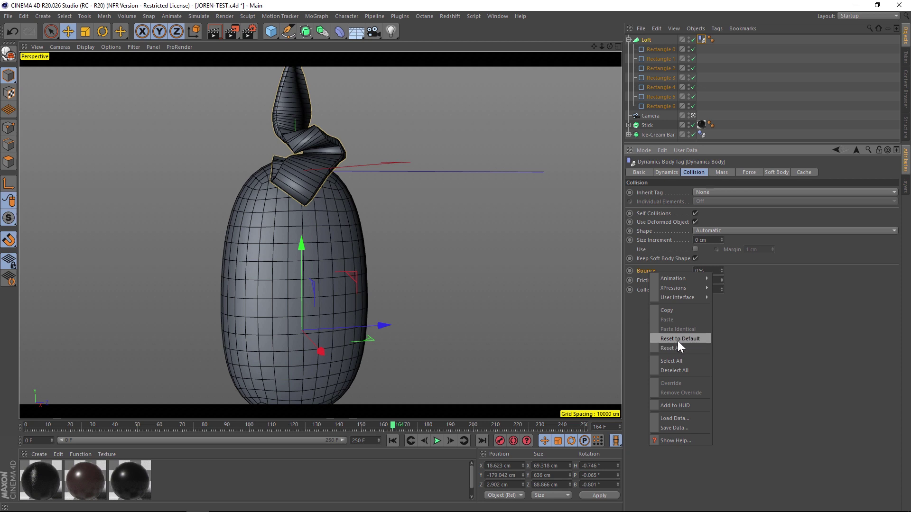
left_click(643, 279, "shift")
right_click(645, 272)
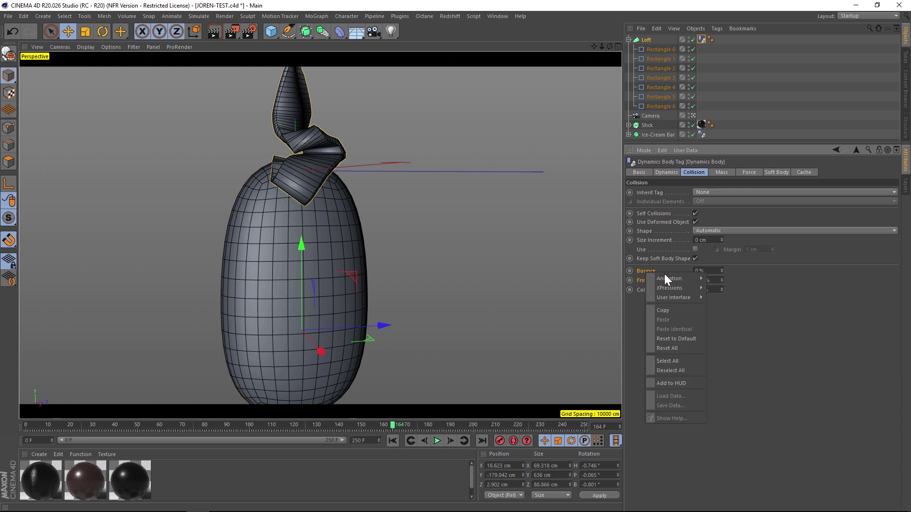
left_click(681, 338)
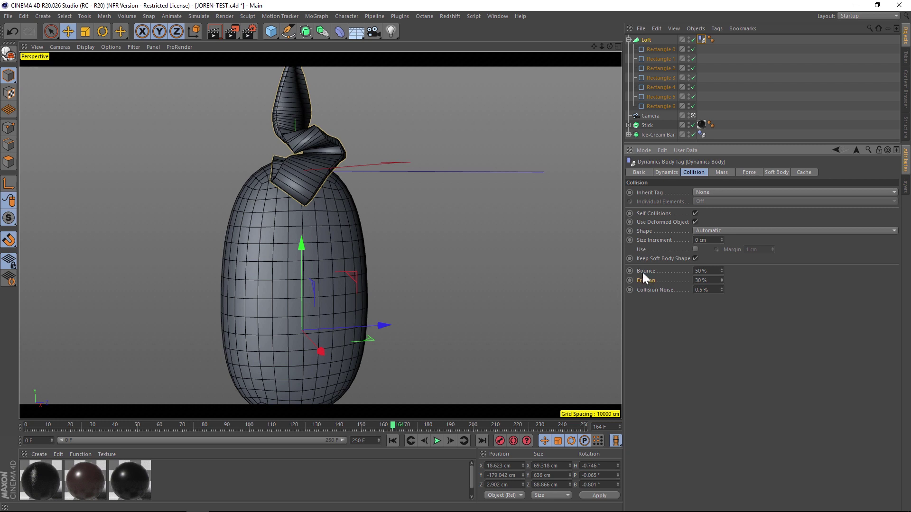
Set the Loft's collision Bounce to 0% and Friction to 250%.
left_click_drag(714, 273, 608, 256)
type("0")
key("Return")
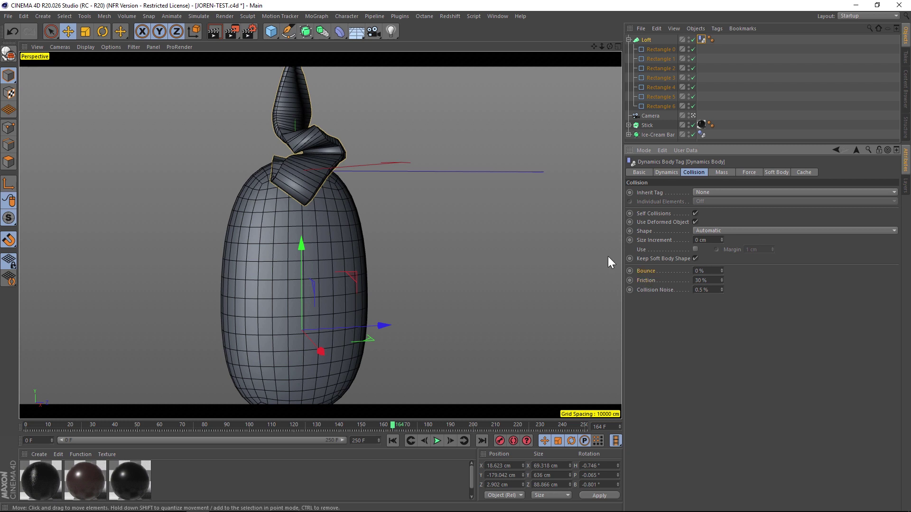
left_click(656, 280)
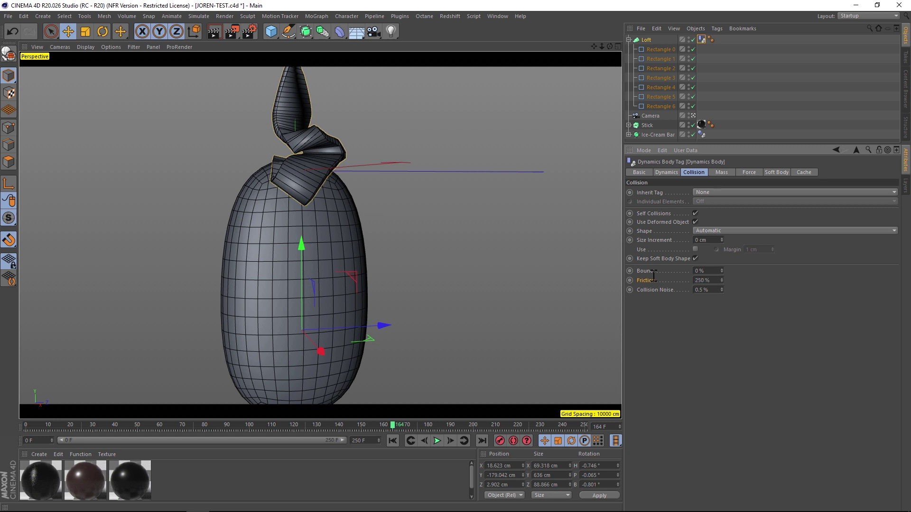
Check the collision settings of the Ice-Cream Bar's dynamics body and review the baked fold up to frame 186.
left_click(674, 135)
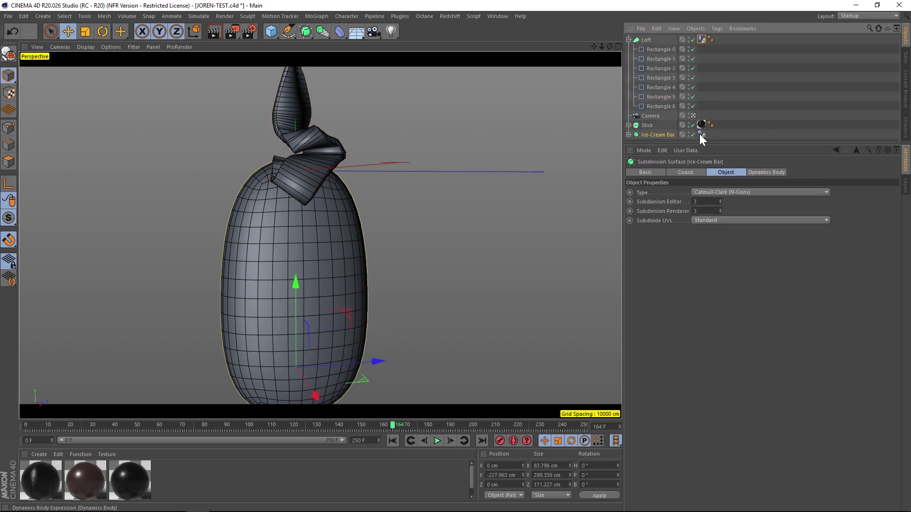
left_click(702, 134)
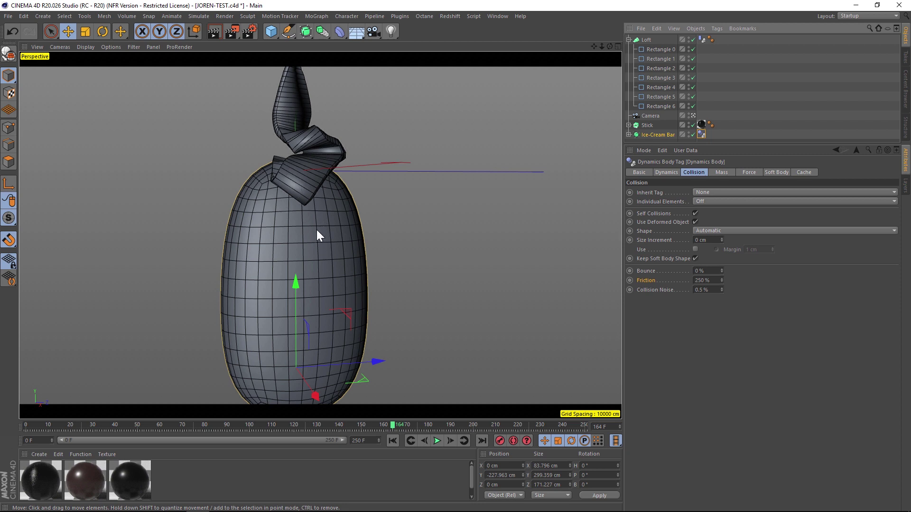
mouse_move(280, 174)
left_mouse_down("alt")
mouse_move(258, 168)
mouse_move(287, 177)
left_mouse_up("alt")
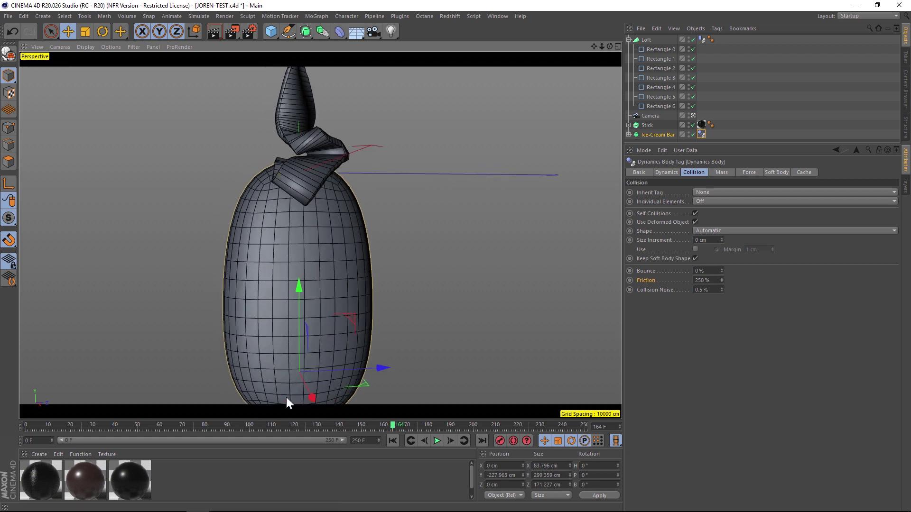
left_click_drag(250, 422, 442, 424)
left_click_drag(601, 46, 588, 52)
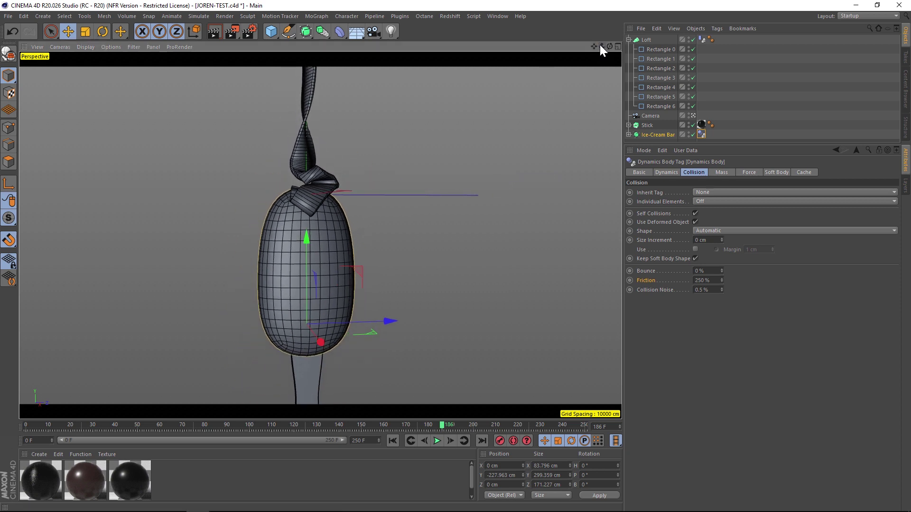
mouse_move(311, 232)
left_mouse_down("alt")
mouse_move(283, 232)
mouse_move(306, 238)
left_mouse_up("alt")
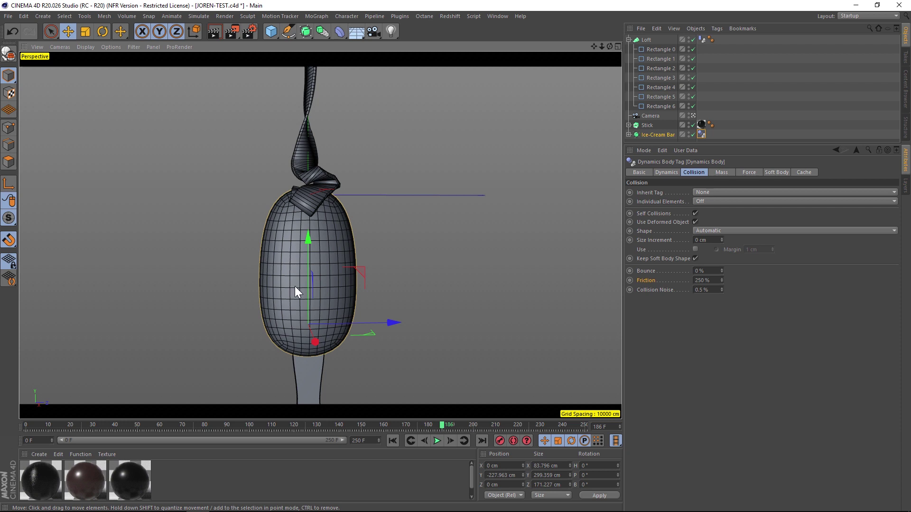
scroll(298, 294, "up", 2)
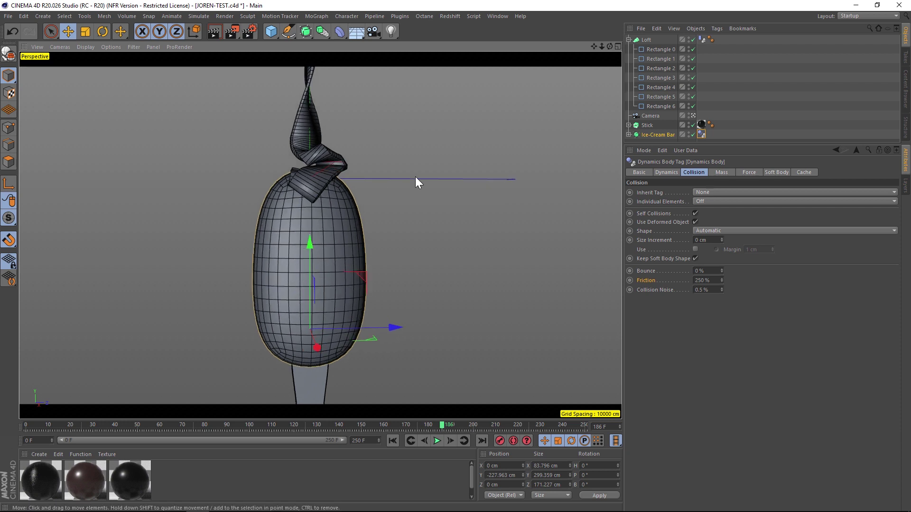
Add a cube, scale it to about 64.4 cm and move it beside the ice-cream bar, about 198 cm along Z.
left_click(271, 31)
key("t")
left_click_drag(370, 176, 247, 192)
key("e")
left_click_drag(337, 195, 438, 203)
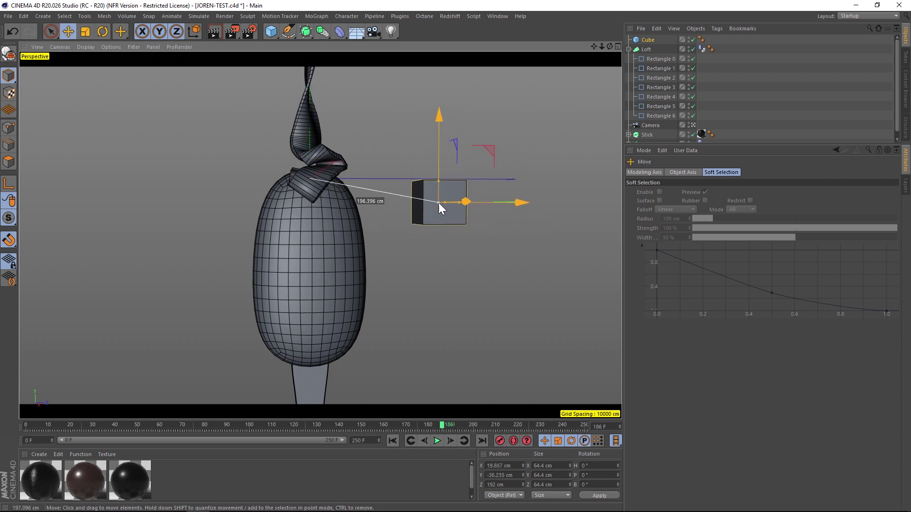
Add a Voronoi Fracture object and make the Cube its child.
key("shift+c")
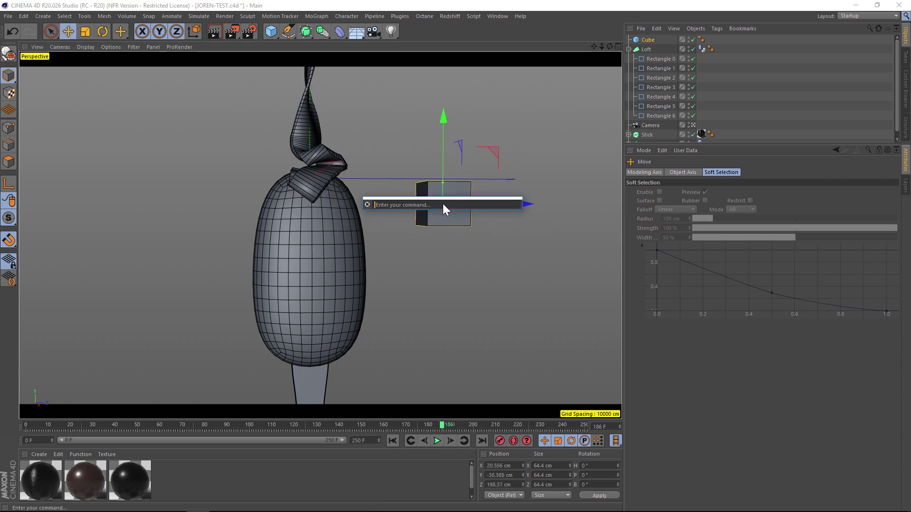
type("vor")
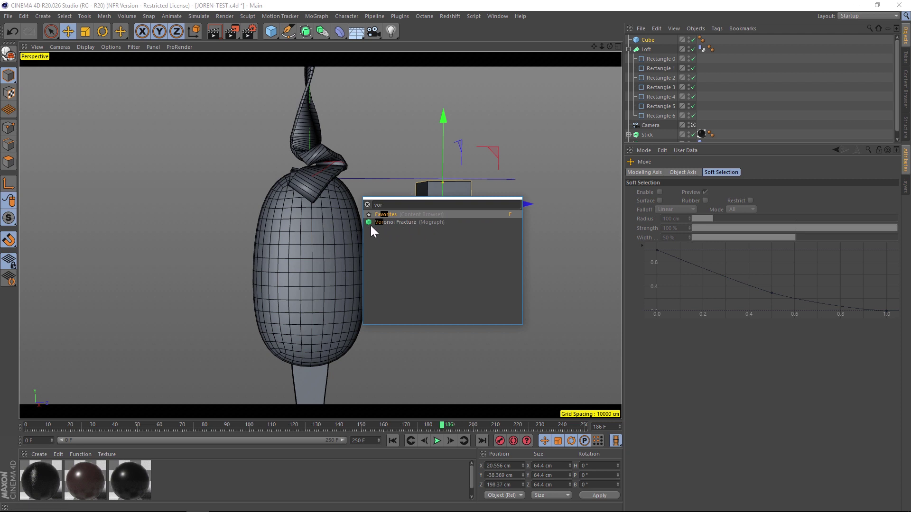
left_click(395, 221)
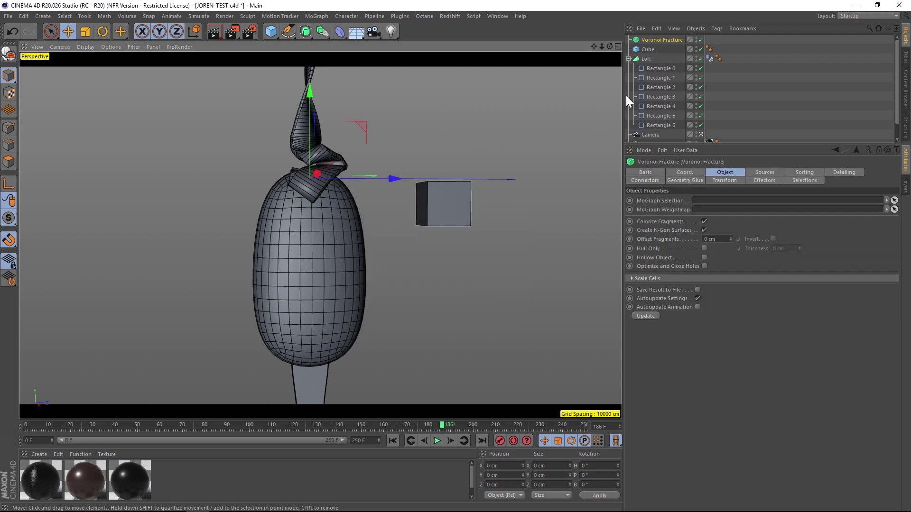
left_click_drag(650, 50, 656, 42)
left_click(655, 41)
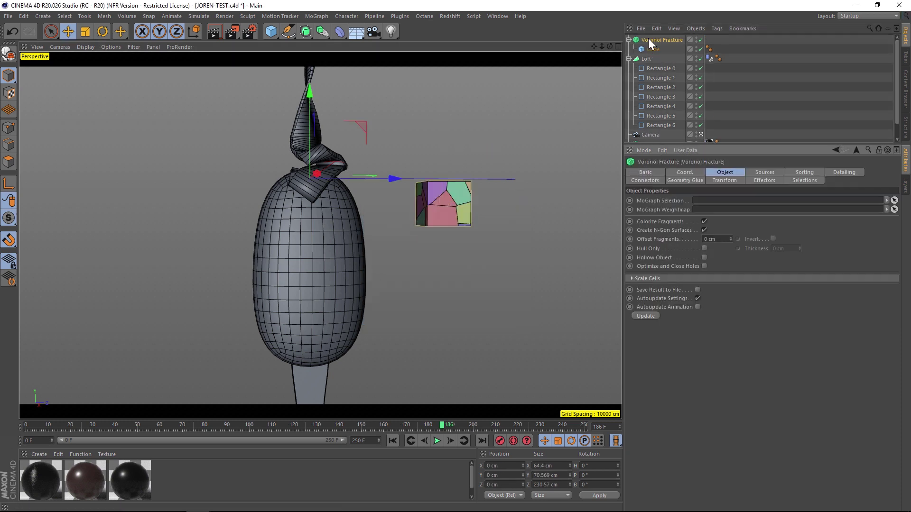
Set the Point Amount of the Voronoi Fracture's distribution source to 100.
left_click(765, 173)
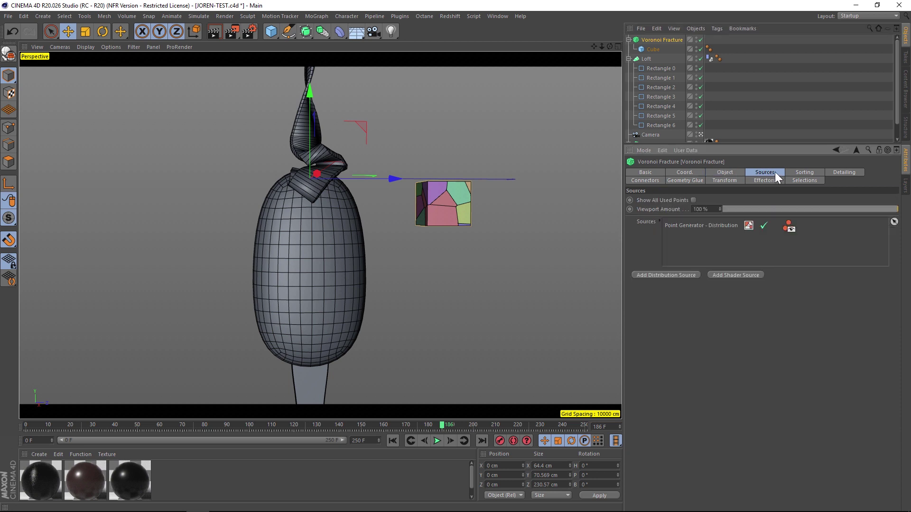
left_click(676, 226)
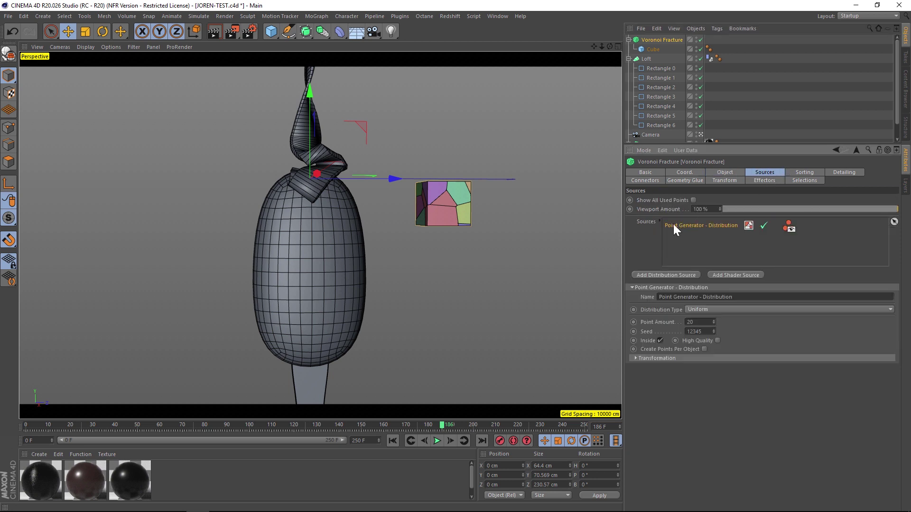
left_click(653, 323)
type("100")
key("Return")
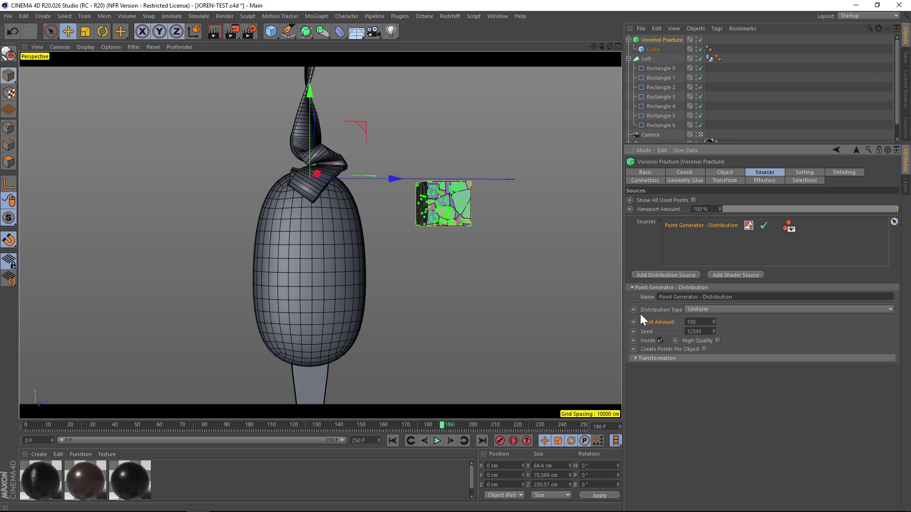
Make the Voronoi Fracture object editable and collapse its hierarchy of fracture parts.
left_click_drag(450, 213, 454, 197, "alt")
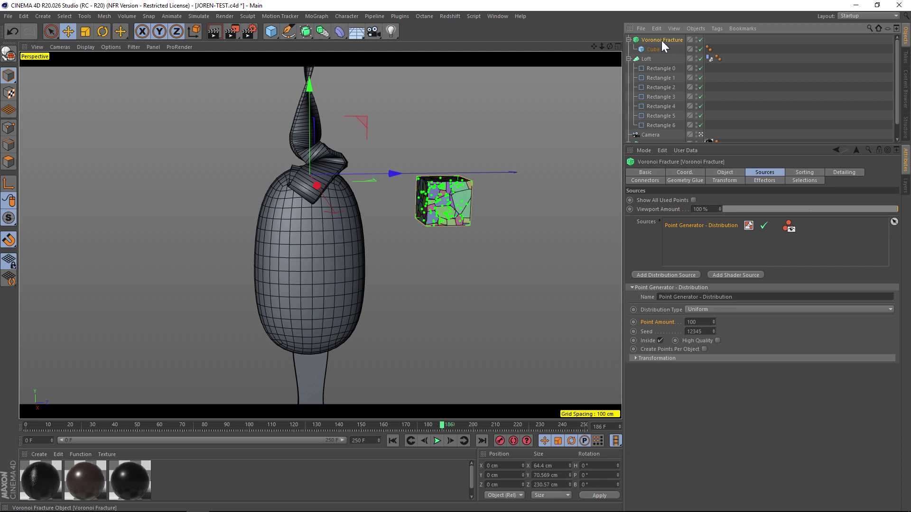
key("c")
left_click(629, 39)
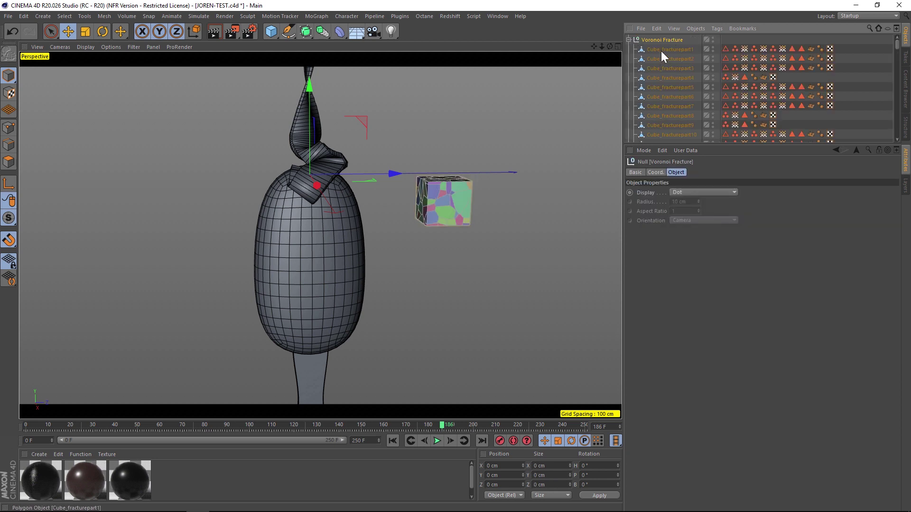
left_click(628, 39)
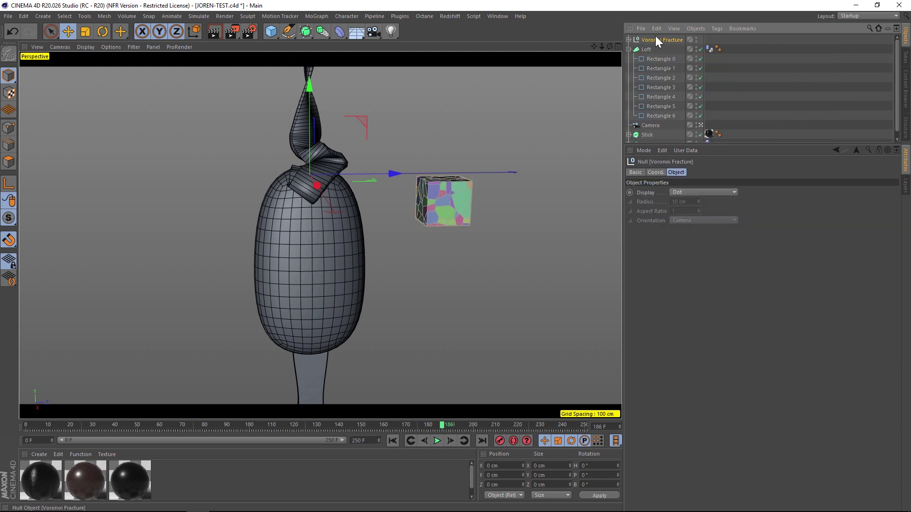
left_click_drag(434, 197, 422, 207, "alt")
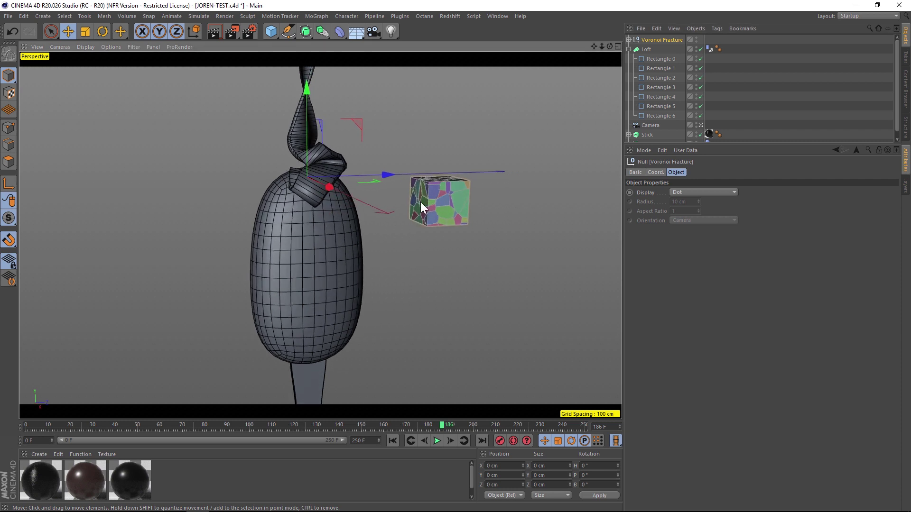
Select six differently shaped fracture pieces of the cube and move them out of the Voronoi Fracture null to the hierarchy's top level.
left_click(417, 188)
key("ctrl+shift+a")
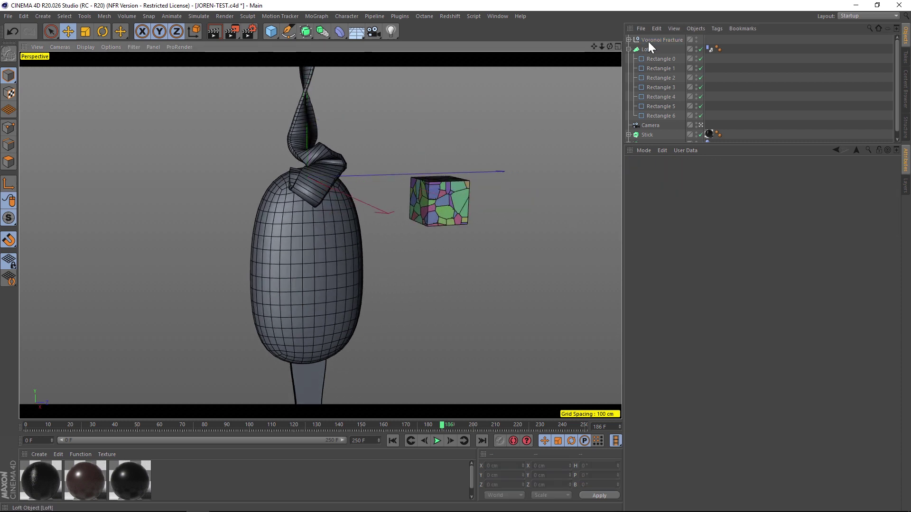
left_click(649, 40)
left_click(419, 200)
left_click(456, 199, "shift")
left_click(416, 211, "shift")
left_click(443, 189, "shift")
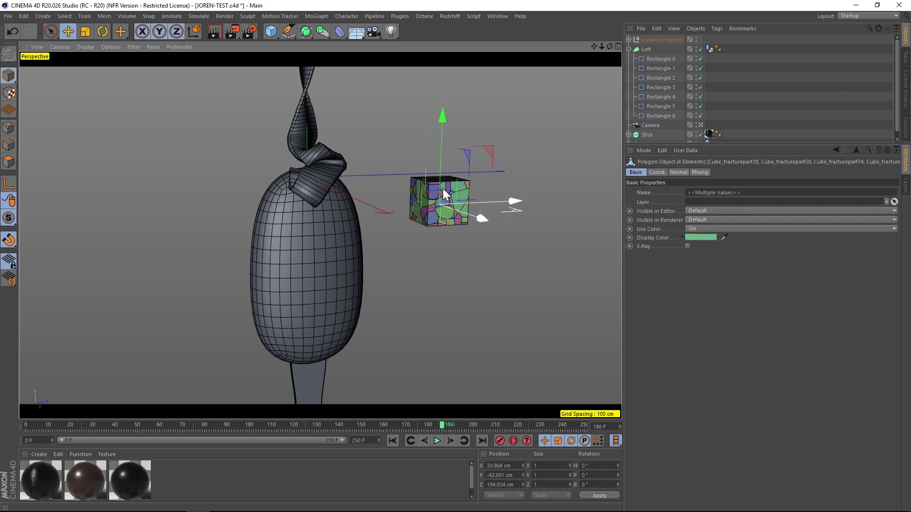
left_click(458, 204, "shift")
left_click(469, 183, "shift")
left_click(628, 39)
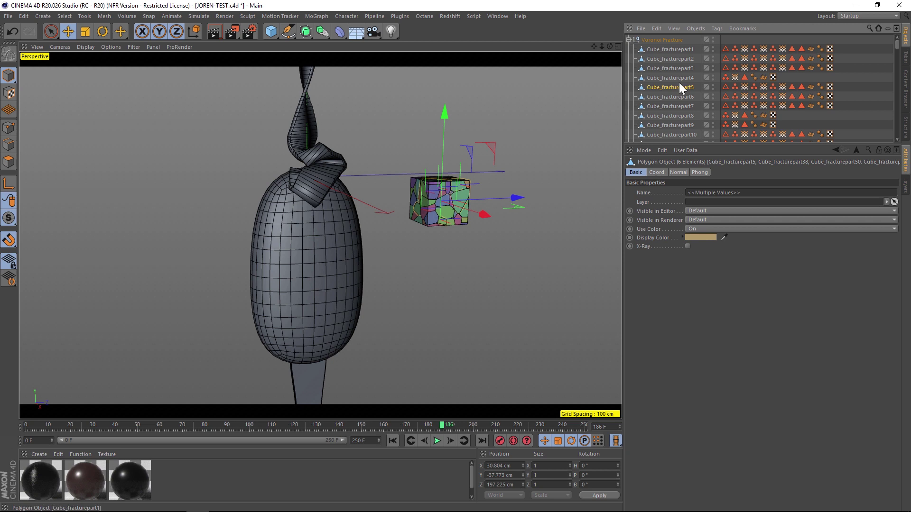
left_click_drag(658, 90, 668, 36)
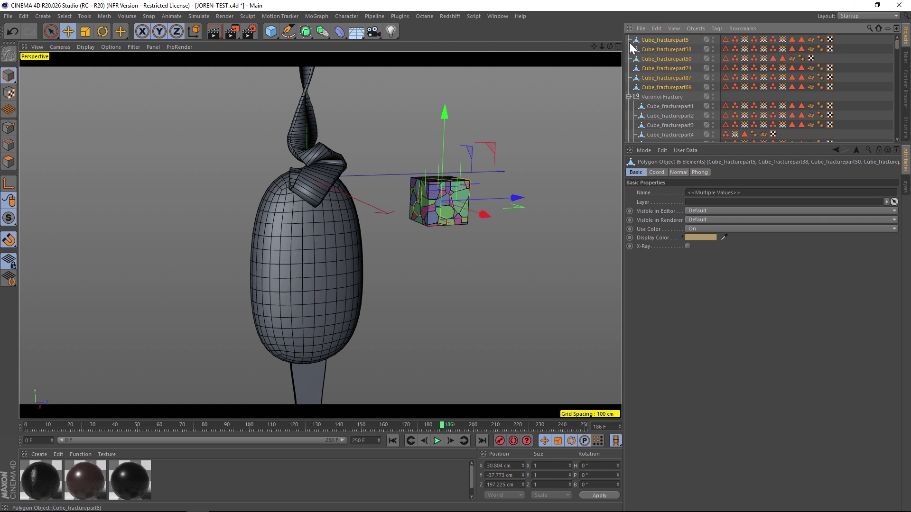
Delete the Voronoi Fracture null with all its remaining pieces.
left_click(628, 97)
left_click(665, 96)
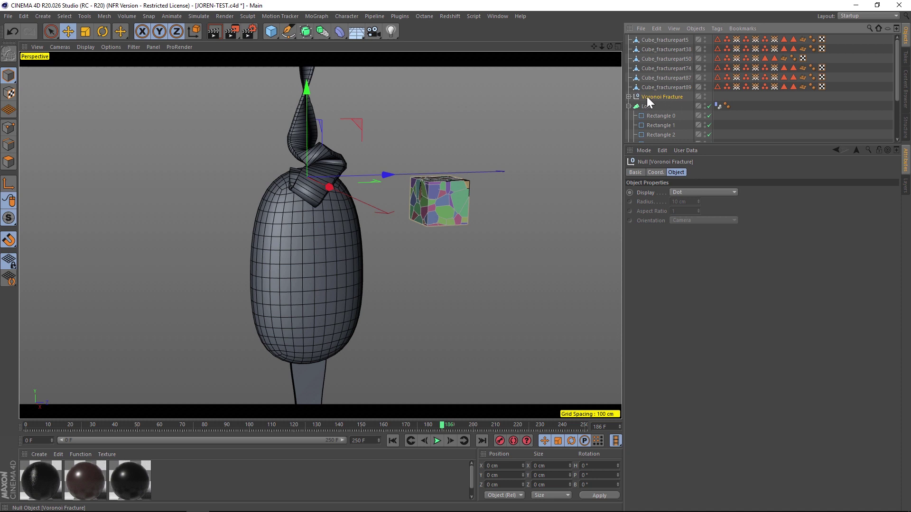
key("Delete")
Add a MoGraph Cloner and make the six fracture pieces its children.
left_click(662, 40)
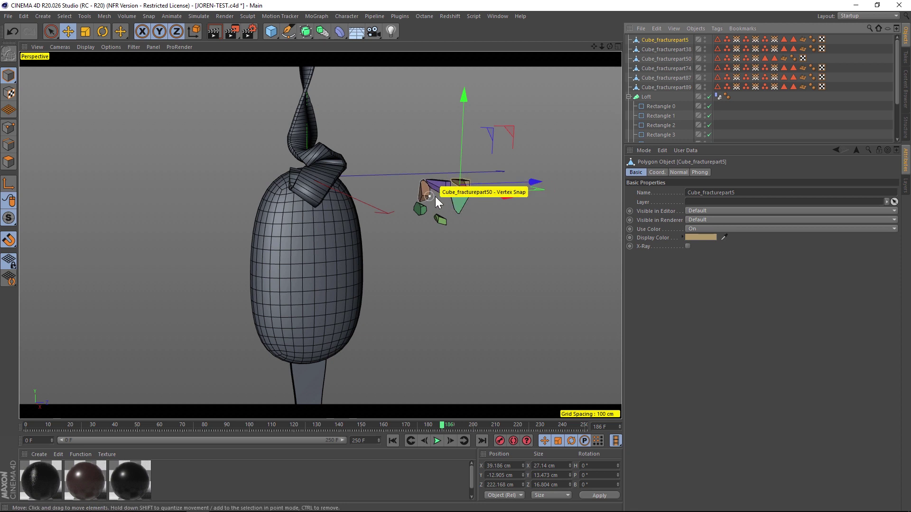
key("v")
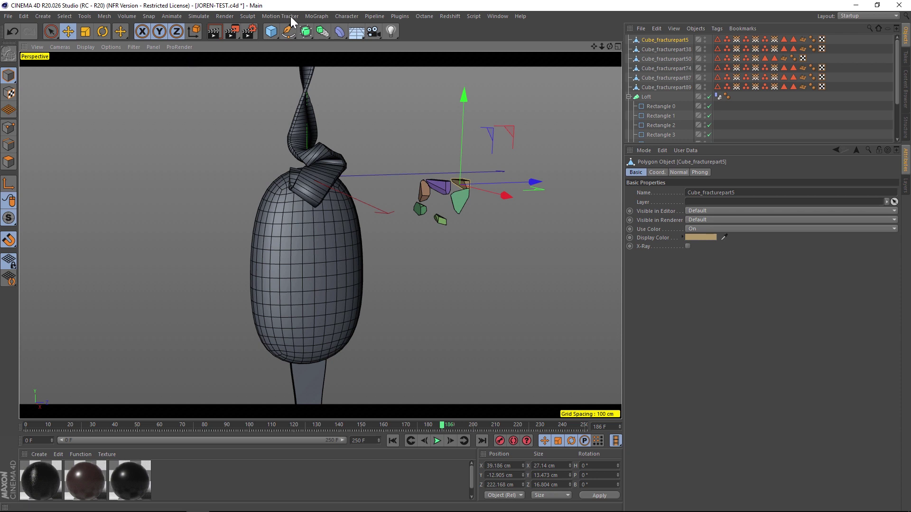
left_click(317, 17)
left_click(348, 119)
left_click(677, 50)
left_click(662, 99, "shift")
left_click_drag(662, 99, 644, 43)
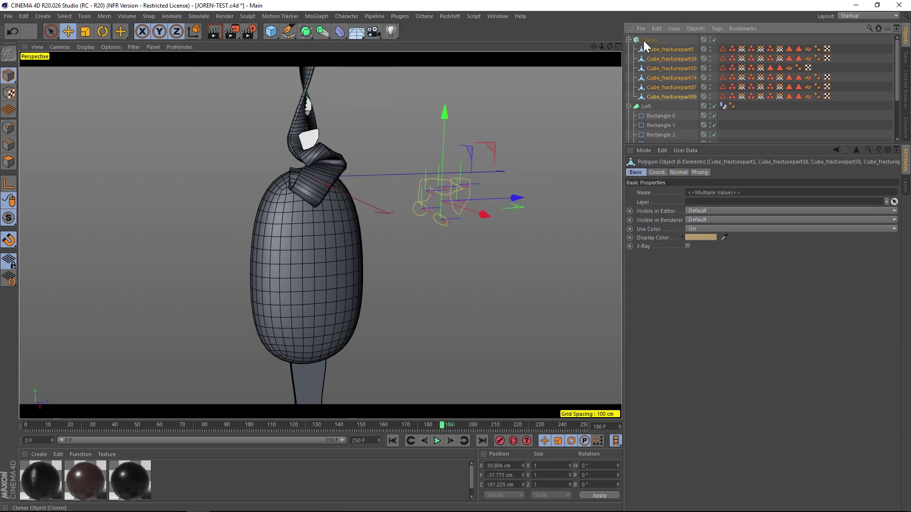
Set the Cloner to Object mode with the Ice-Cream Bar as its object and a Count of 89.
left_click(648, 40)
left_click(695, 173)
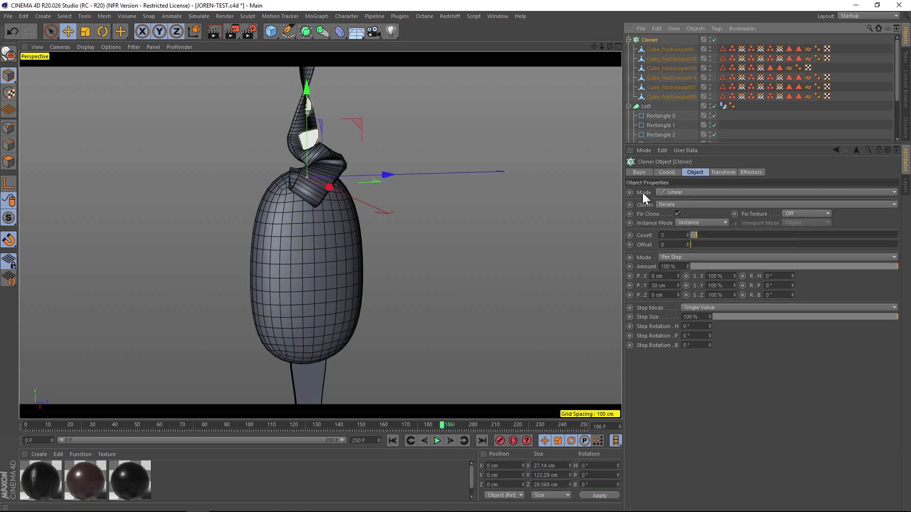
left_click(664, 192)
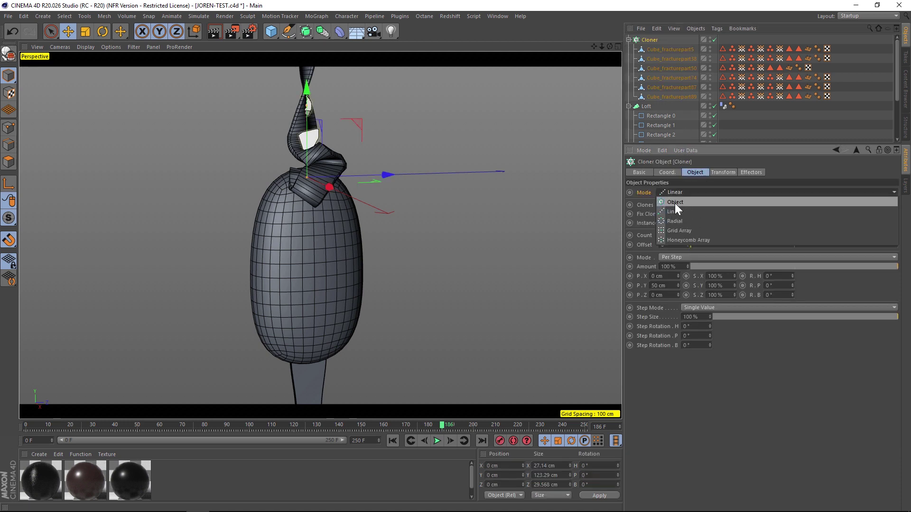
left_click(674, 203)
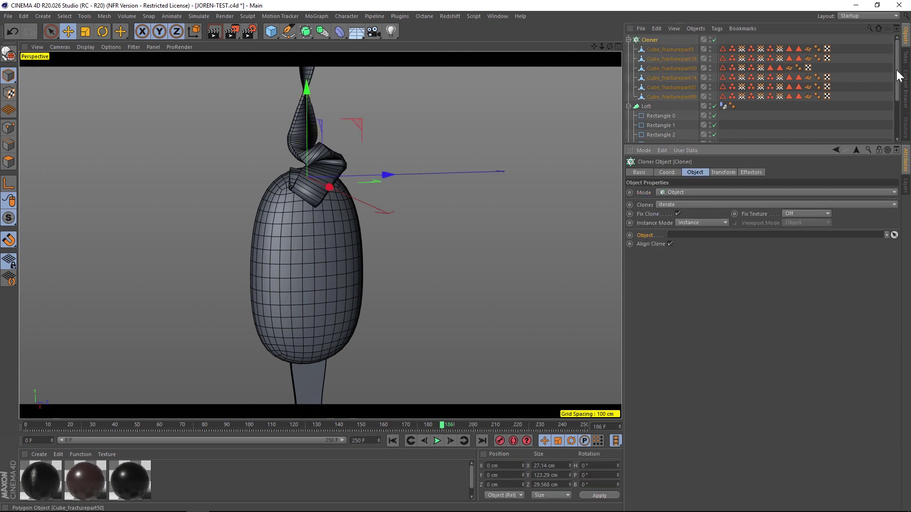
left_click_drag(897, 76, 892, 111)
left_click_drag(659, 135, 684, 236)
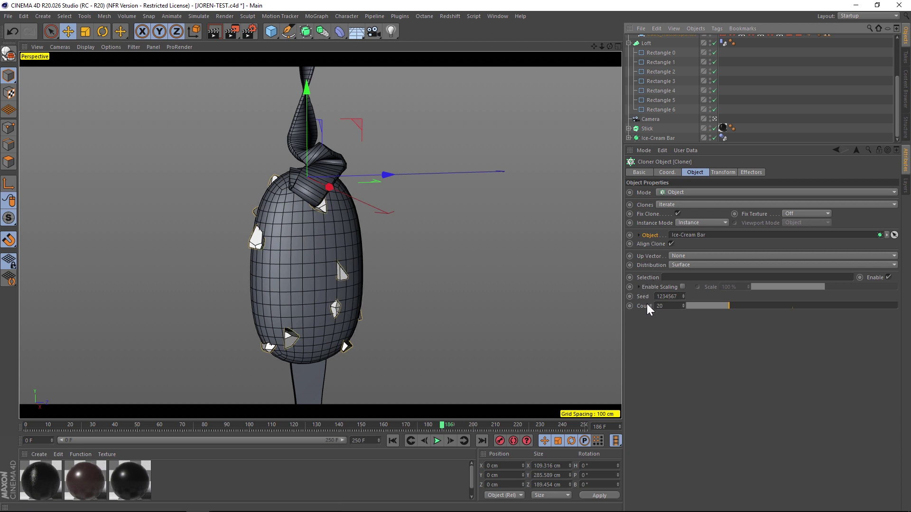
left_click_drag(729, 306, 875, 306)
Scale the six fracture pieces in the Cloner down so that smaller chunks cover the ice-cream bar.
left_click_drag(895, 97, 891, 39)
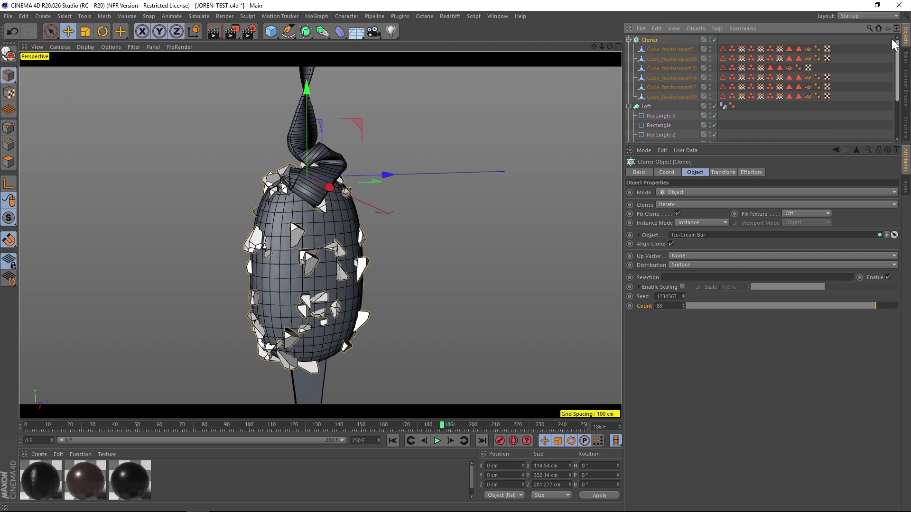
left_click(670, 49)
left_click(659, 97, "shift")
key("t")
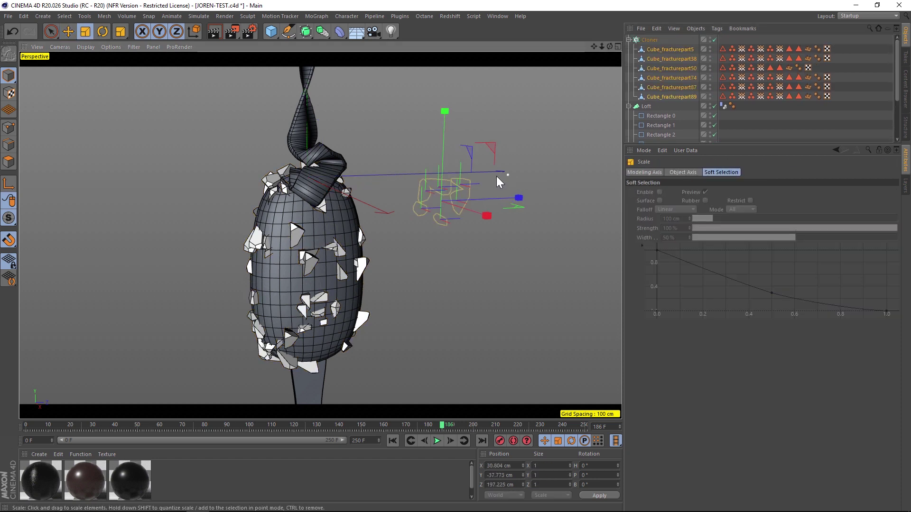
left_click_drag(554, 142, 431, 181)
left_click_drag(304, 251, 275, 266, "alt")
left_click(452, 288)
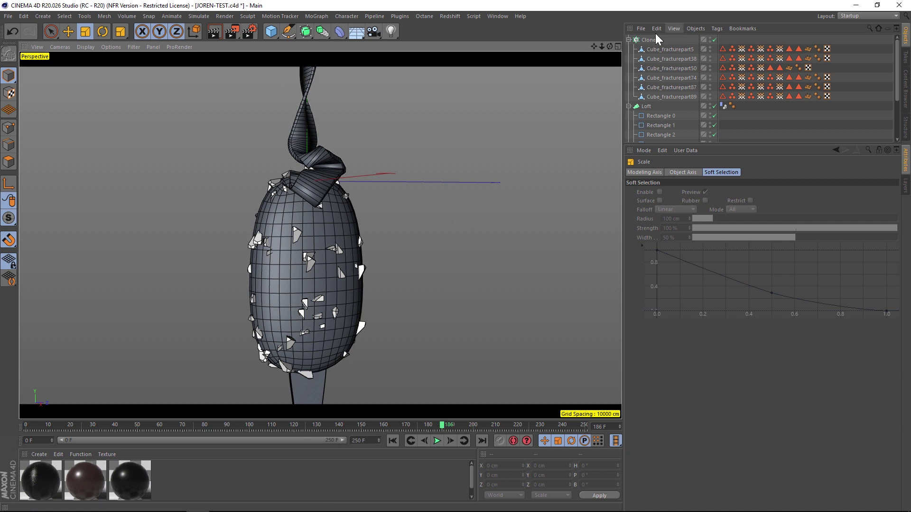
Add a Volume Builder and make the Cloner, Loft and Ice-Cream Bar its children.
left_click(628, 39)
left_click(629, 49)
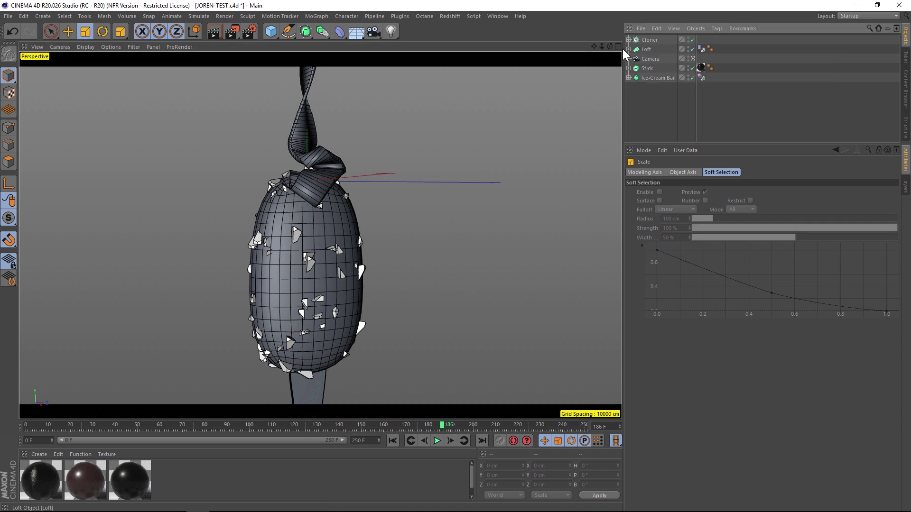
left_click(127, 16)
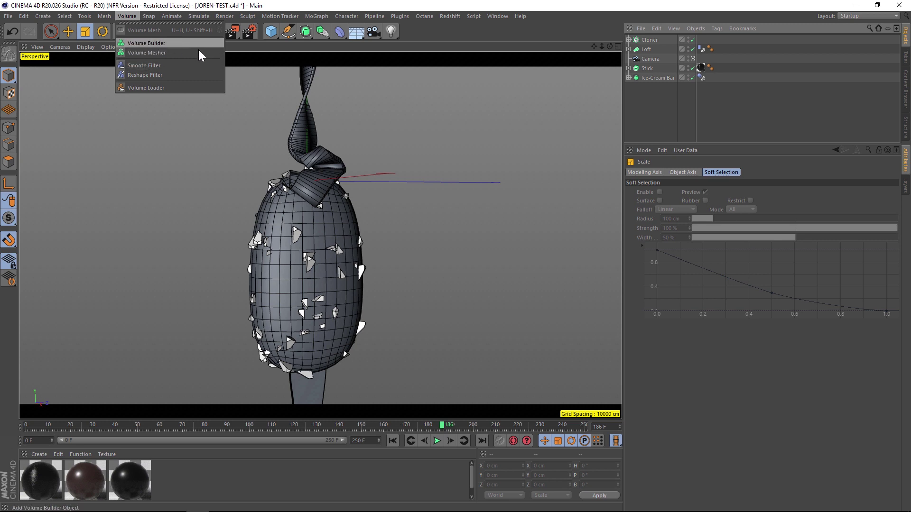
left_click(153, 43)
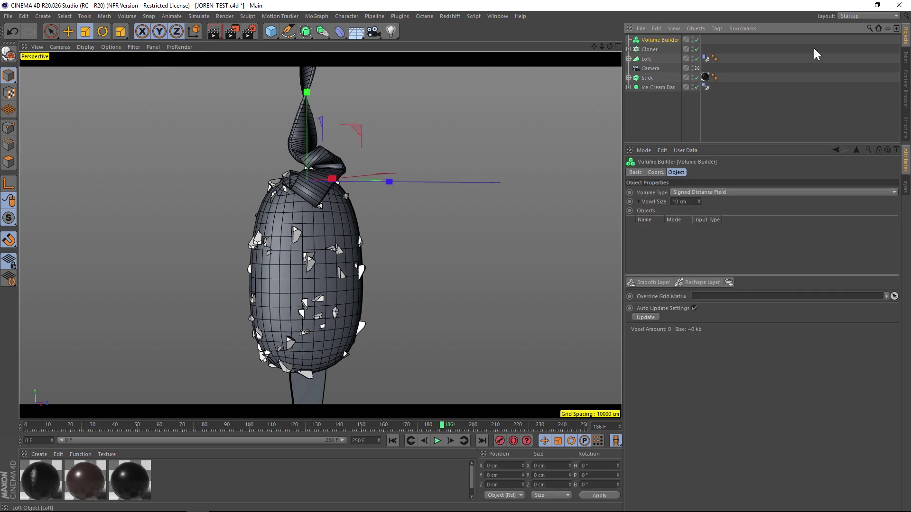
left_click_drag(647, 48, 660, 41)
left_click(646, 59)
left_click_drag(649, 86, 660, 41)
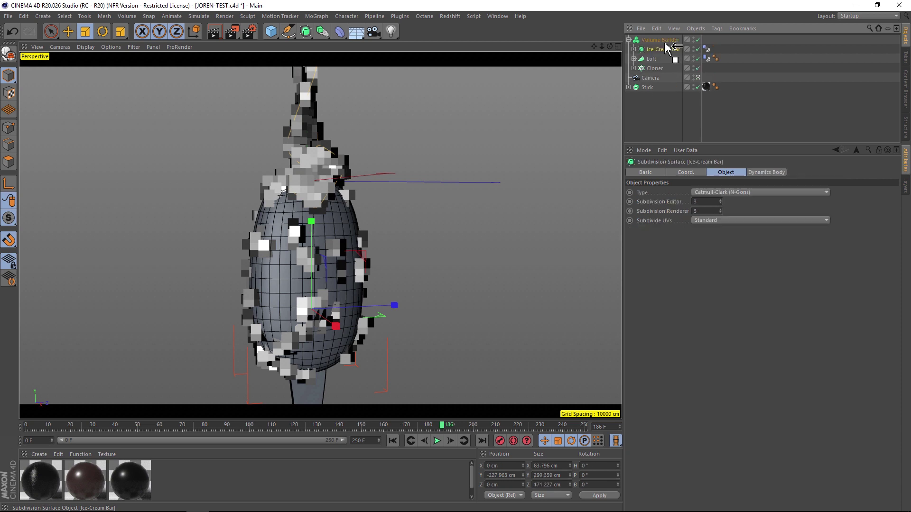
Set the Volume Builder's Voxel Size to 1 cm.
left_click(658, 40)
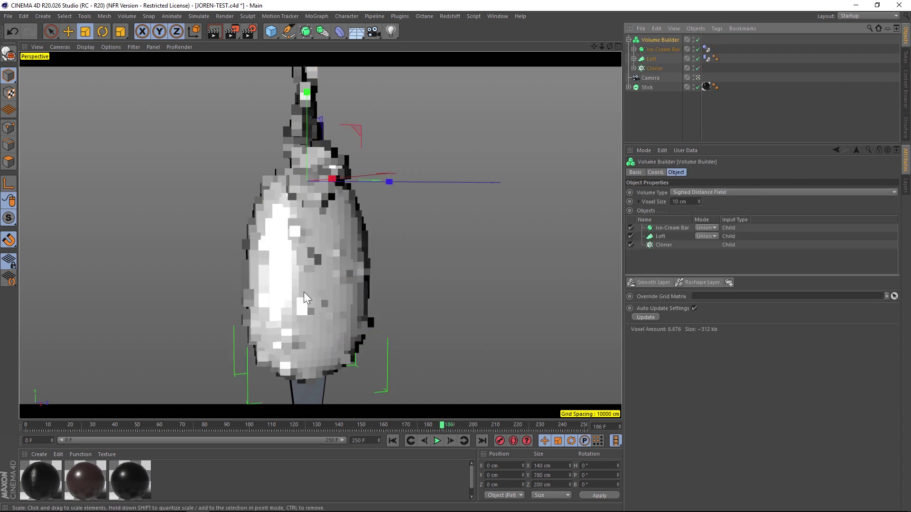
left_click_drag(263, 286, 320, 289, "alt")
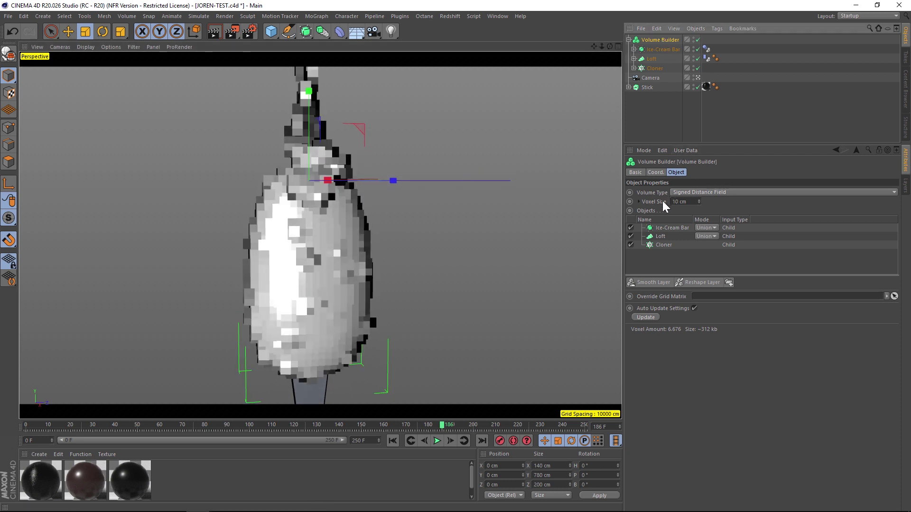
left_click(643, 202)
left_click_drag(698, 201, 697, 228)
left_click(691, 202)
type("1")
key("Return")
scroll(257, 237, "up", 5)
left_click_drag(315, 255, 536, 152, "alt")
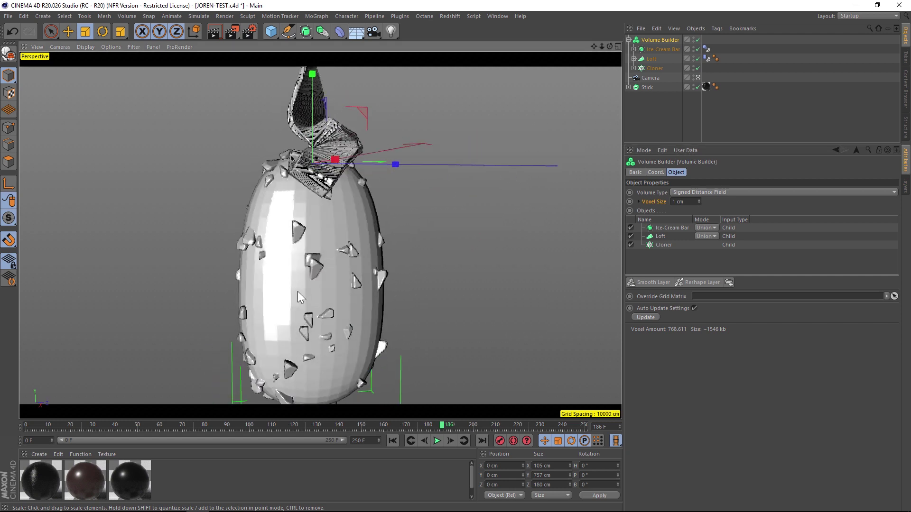
Add a Volume Mesher with the Volume Builder as its child and set the viewport display to Gouraud Shading.
left_click(124, 16)
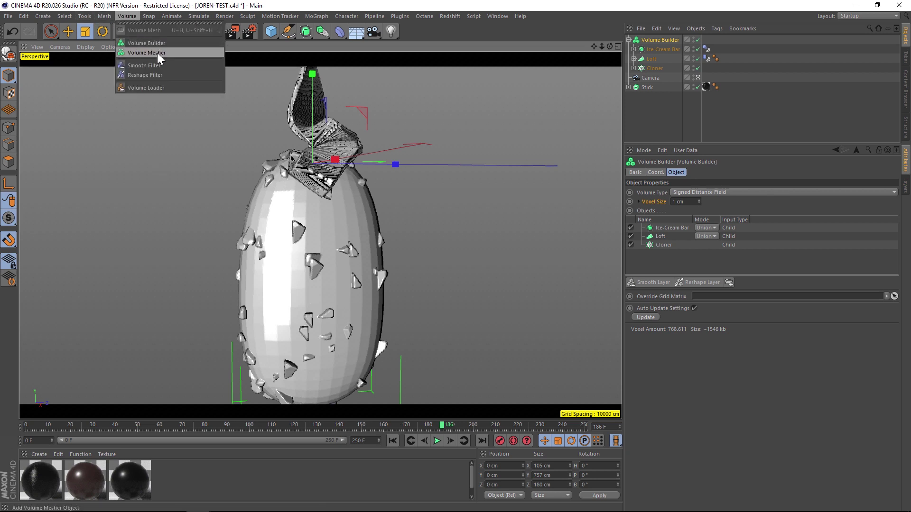
left_click(174, 53)
mouse_move(649, 49)
left_mouse_down()
mouse_move(676, 51)
mouse_move(666, 41)
left_mouse_up()
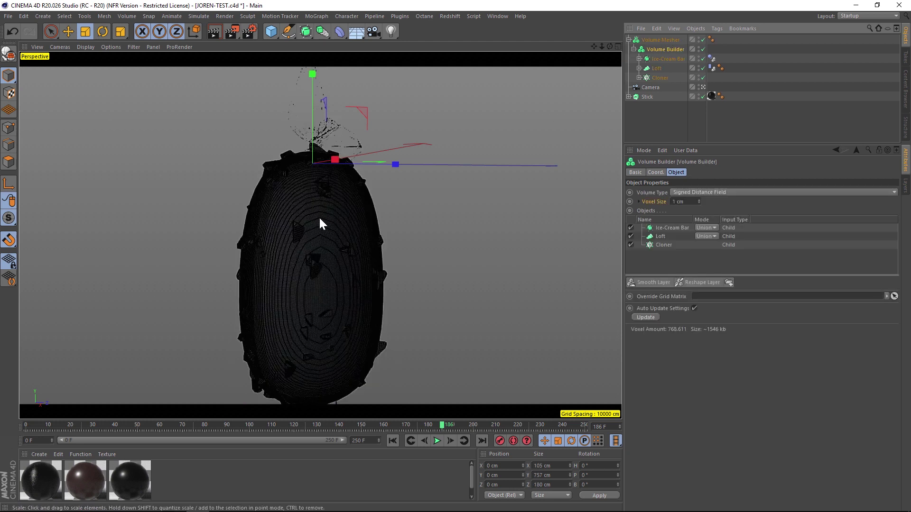
left_click(90, 46)
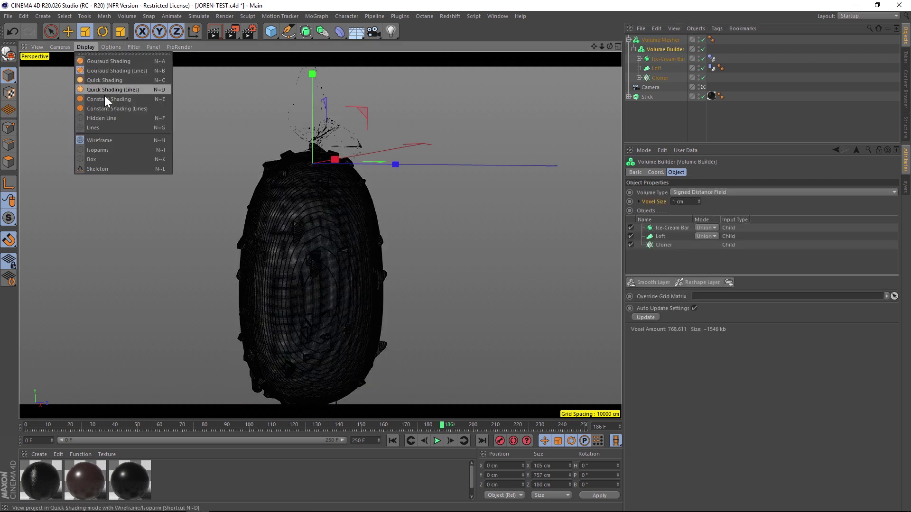
left_click(102, 62)
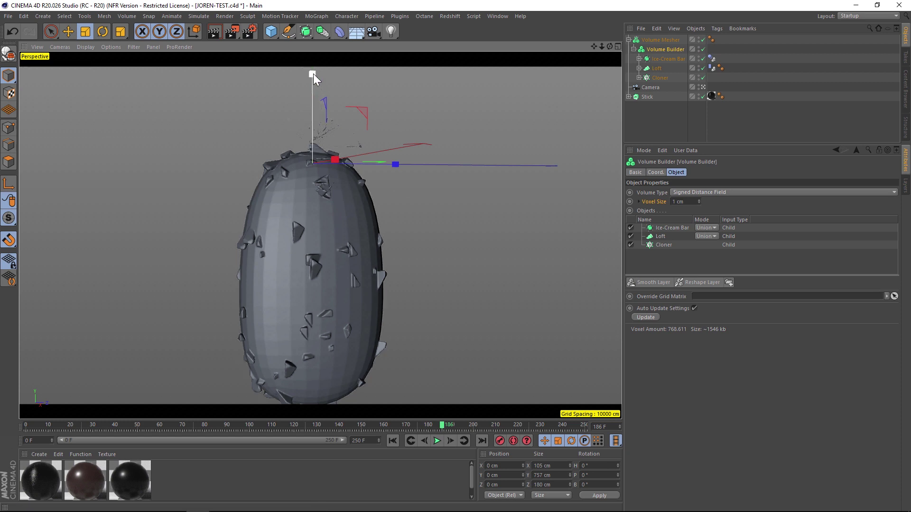
Add a Smooth Layer above the objects in the Volume Builder.
mouse_move(306, 297)
left_mouse_down("alt")
mouse_move(275, 283)
mouse_move(315, 272)
mouse_move(323, 282)
mouse_move(309, 295)
mouse_move(329, 286)
mouse_move(319, 291)
left_mouse_up("alt")
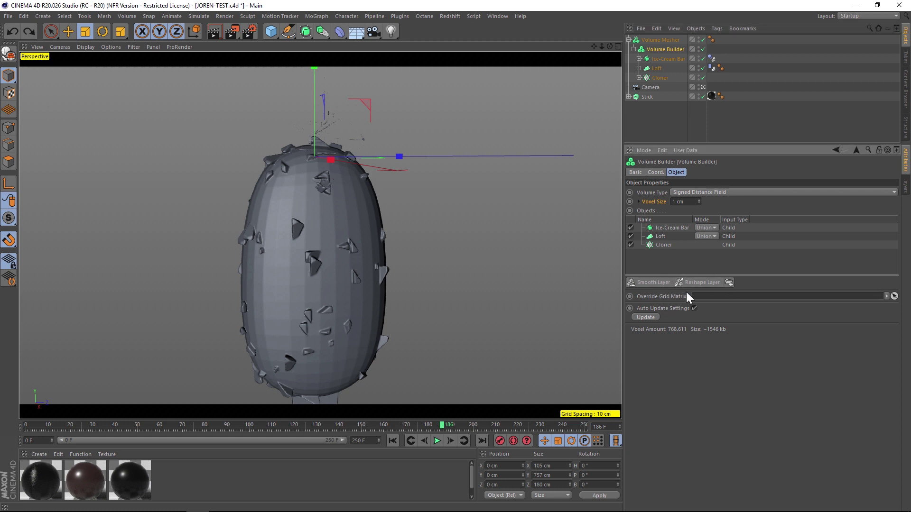
left_click(649, 281)
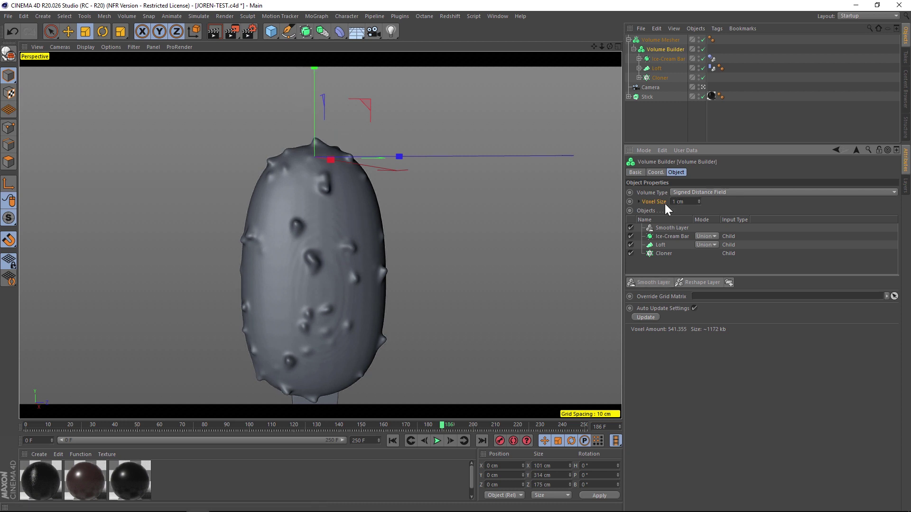
Replace the Volume Builder's Smooth Layer with a Reshape Layer.
left_click(662, 228)
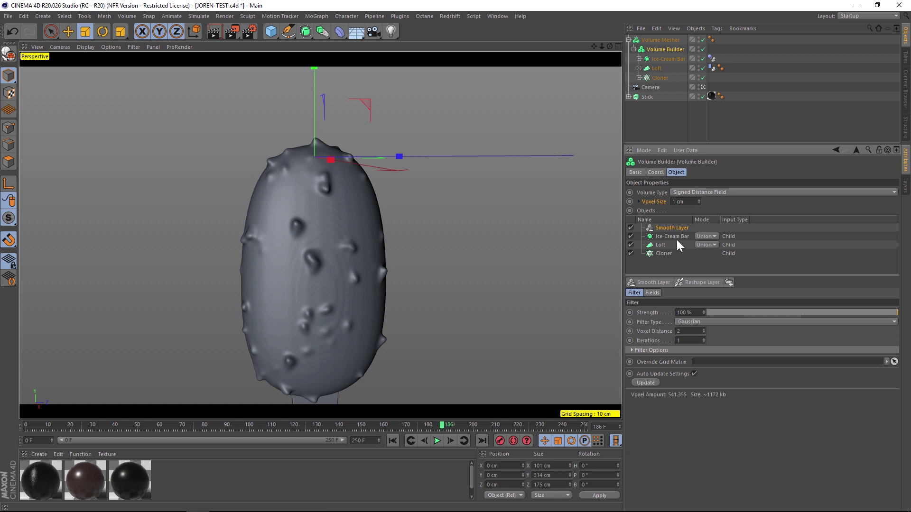
key("Delete")
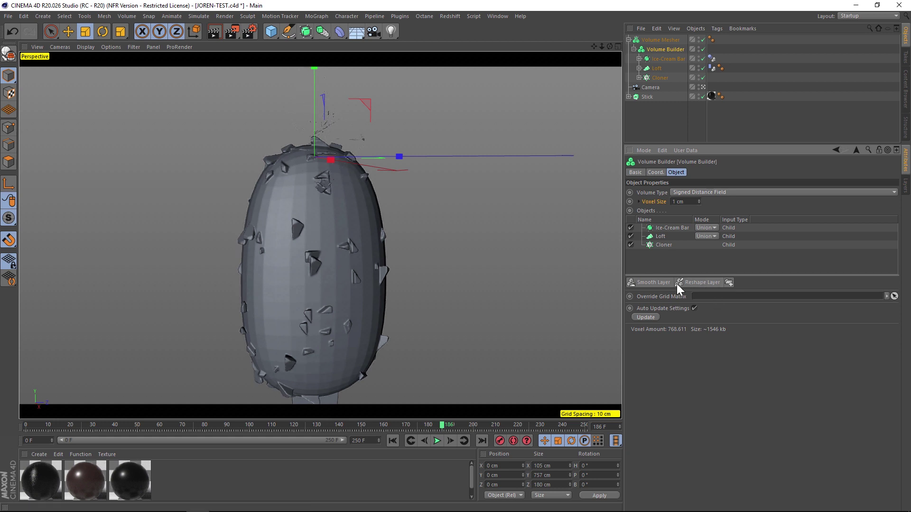
left_click(703, 283)
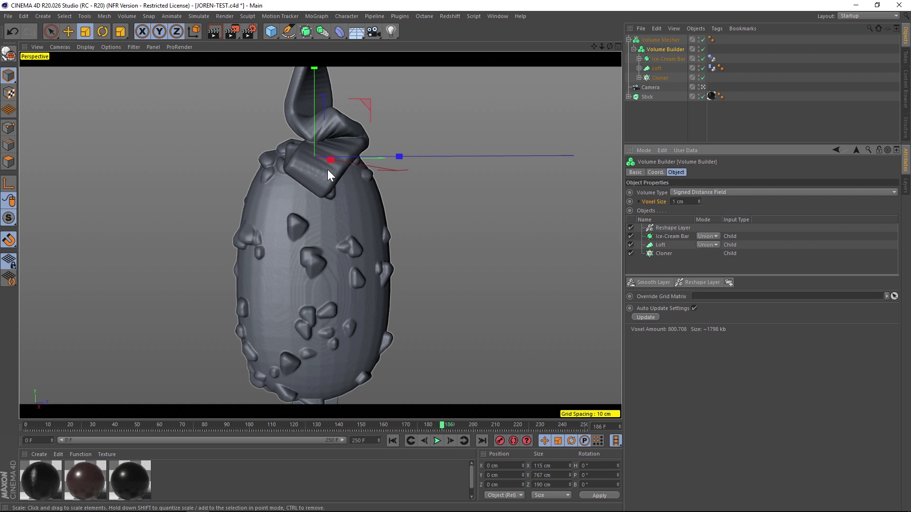
Try the Reshape Layer's Dilate / Erode offset at 0 cm and at 1 cm.
left_click(658, 229)
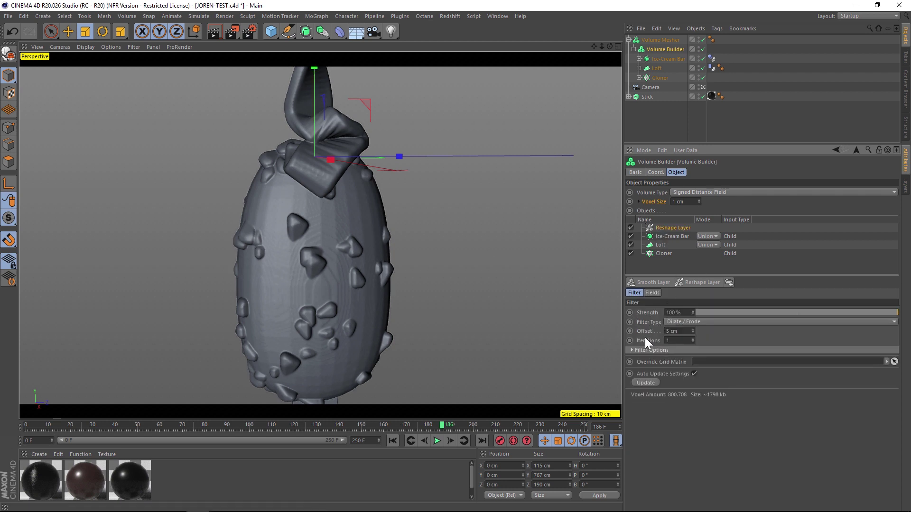
left_click(693, 330)
left_click_drag(684, 330, 624, 315)
type("0")
key("Return")
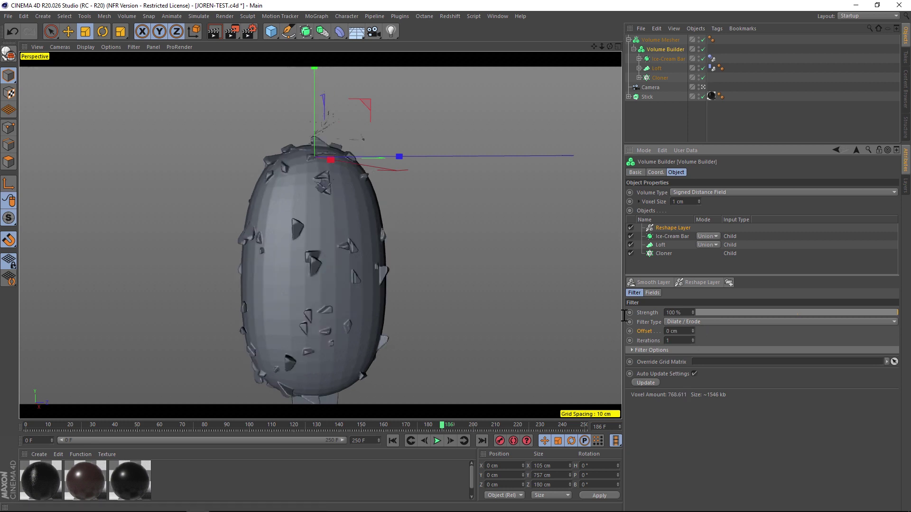
double_click(676, 330)
type("1")
key("Return")
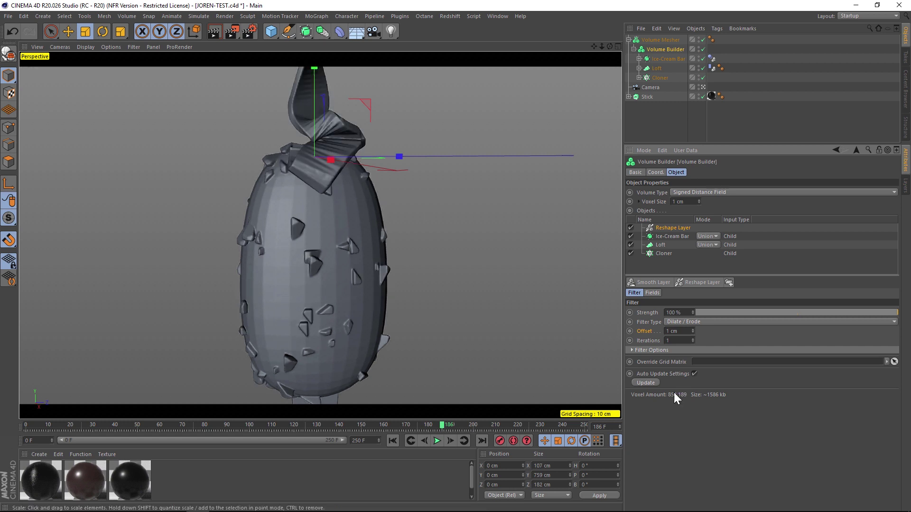
Set the Reshape Layer's Dilate / Erode offset to 7 cm and check the thickened mesh.
double_click(683, 331)
type("7")
key("Return")
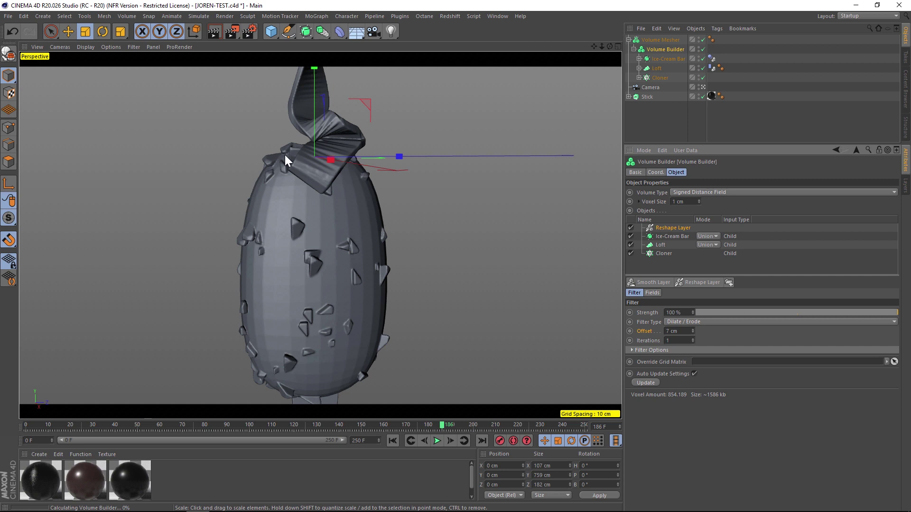
left_click_drag(309, 243, 299, 246, "alt")
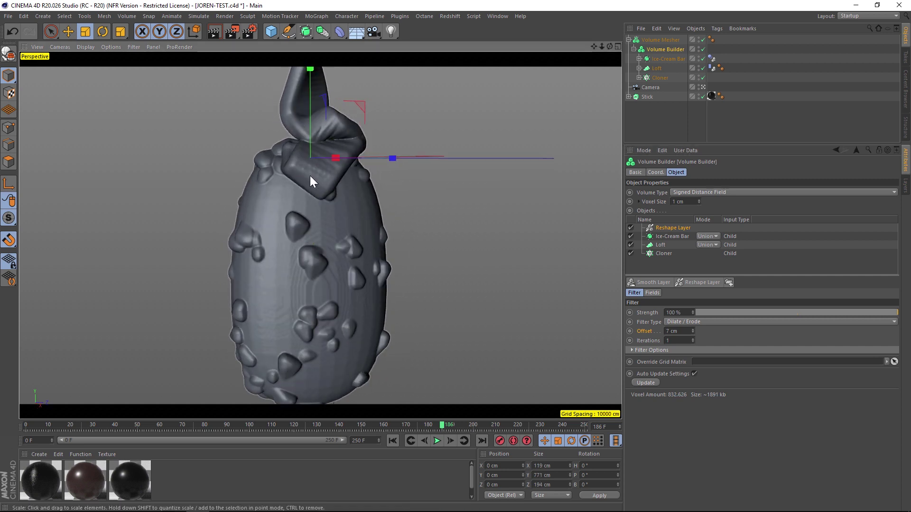
mouse_move(305, 201)
left_mouse_down("alt")
mouse_move(263, 209)
mouse_move(335, 203)
mouse_move(291, 204)
mouse_move(303, 204)
left_mouse_up("alt")
Scale down all six fracture parts inside the Cloner together so the chunks on the bar get smaller.
left_click(639, 78)
left_click(665, 88)
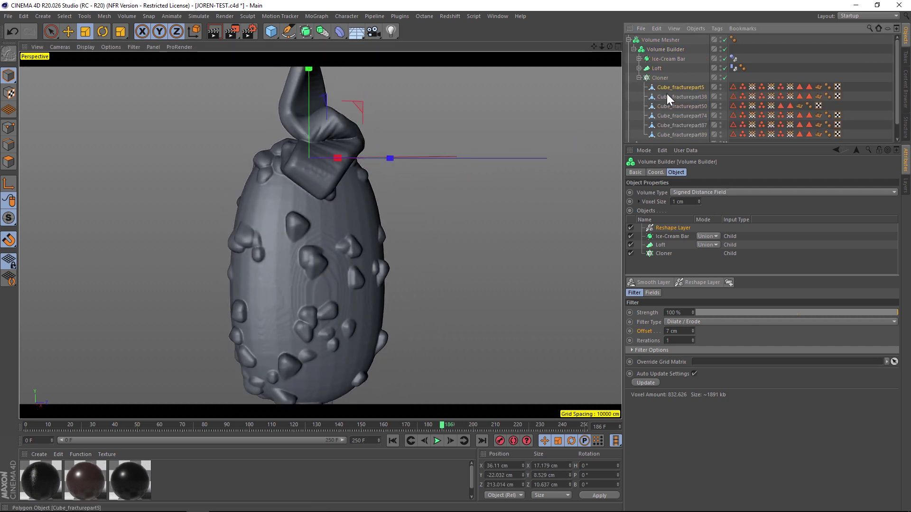
scroll(673, 101, "down", 1)
left_click(672, 118, "shift")
key("t")
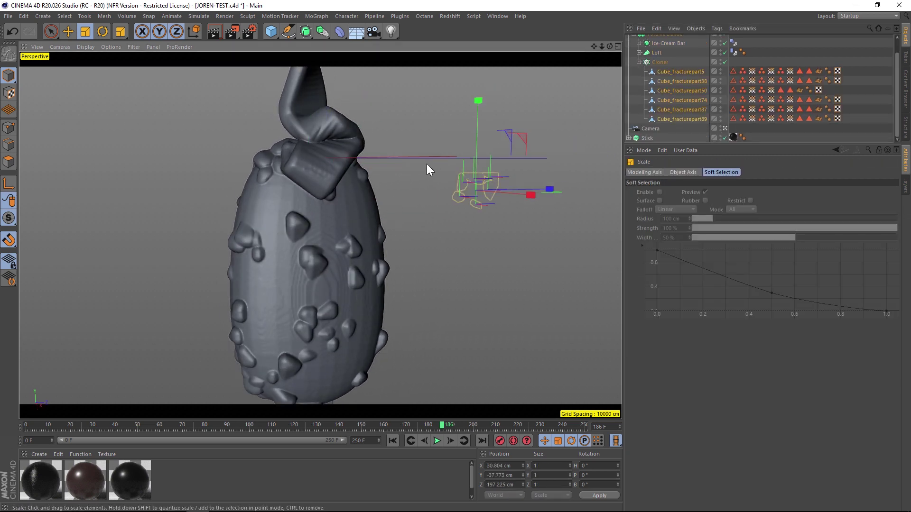
left_click_drag(393, 179, 388, 183)
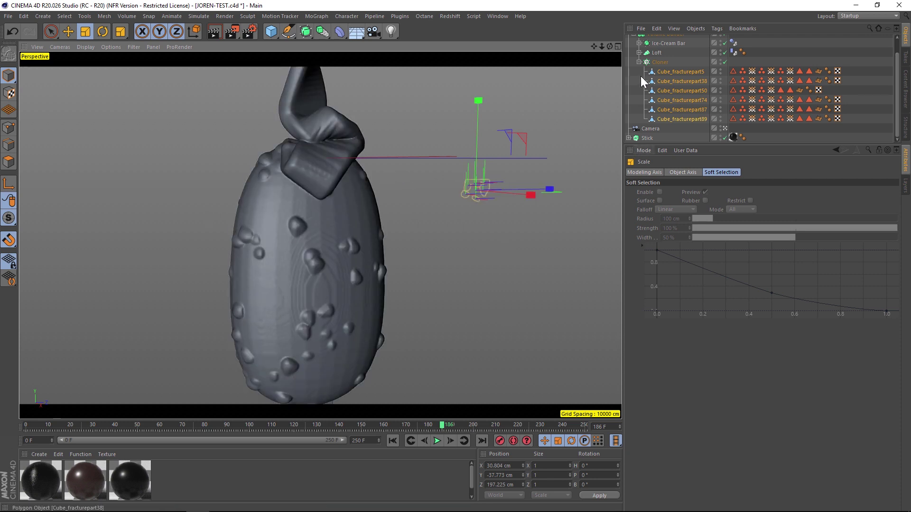
left_click(639, 62)
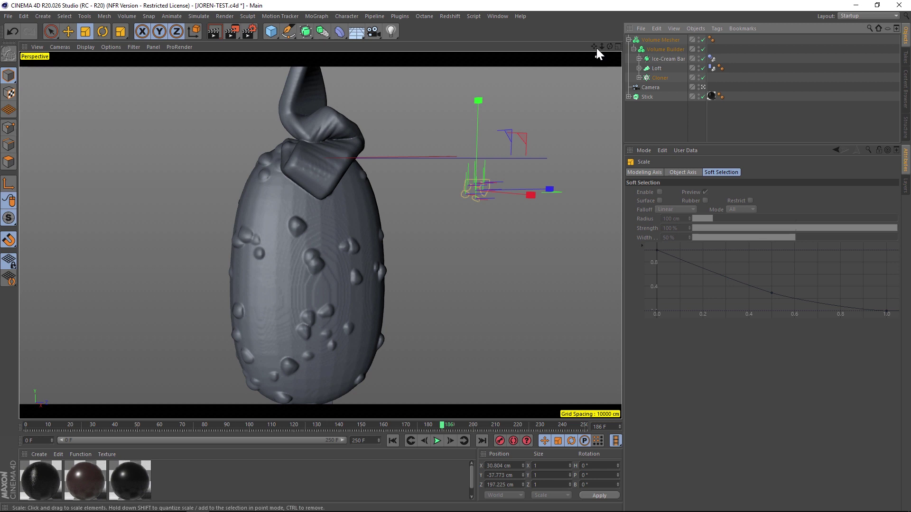
Inspect the folded strip up close and add a Smooth Layer above the Reshape Layer in the Volume Builder.
left_click_drag(594, 46, 521, 46)
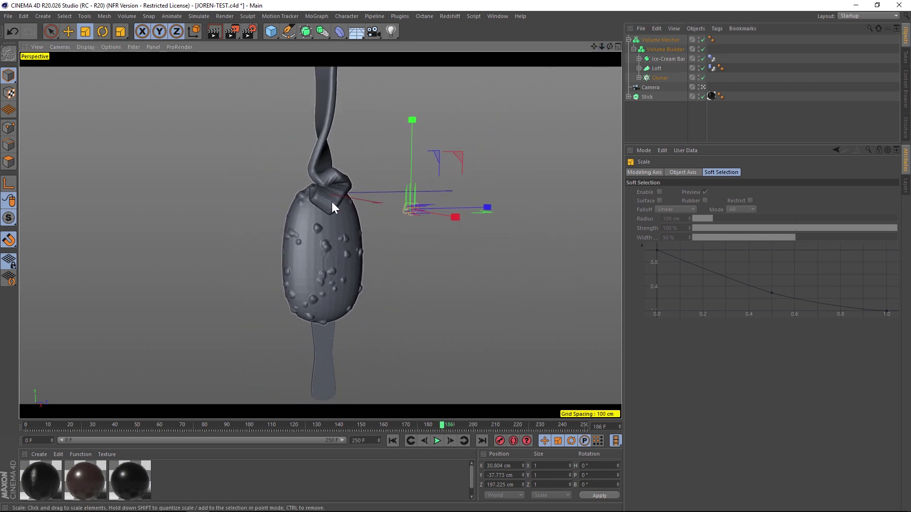
left_click_drag(331, 194, 291, 188, "alt")
scroll(294, 181, "up", 4)
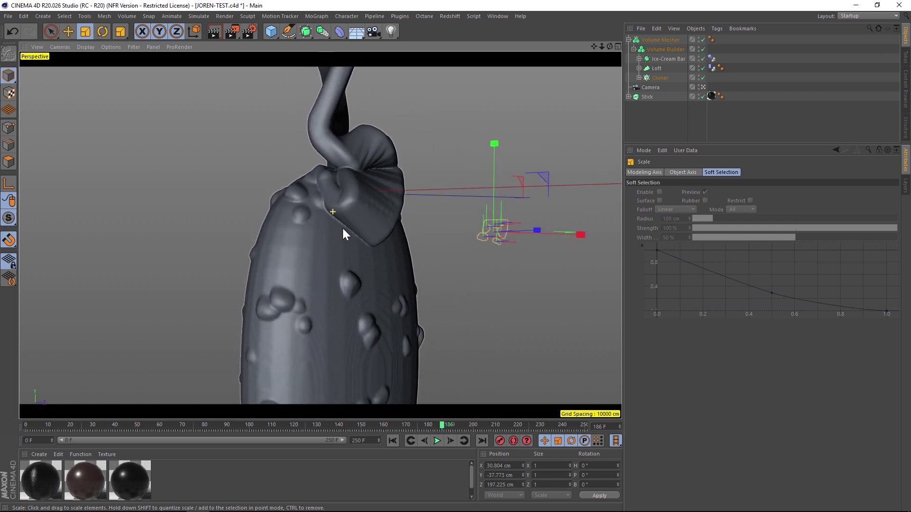
scroll(356, 232, "up", 3)
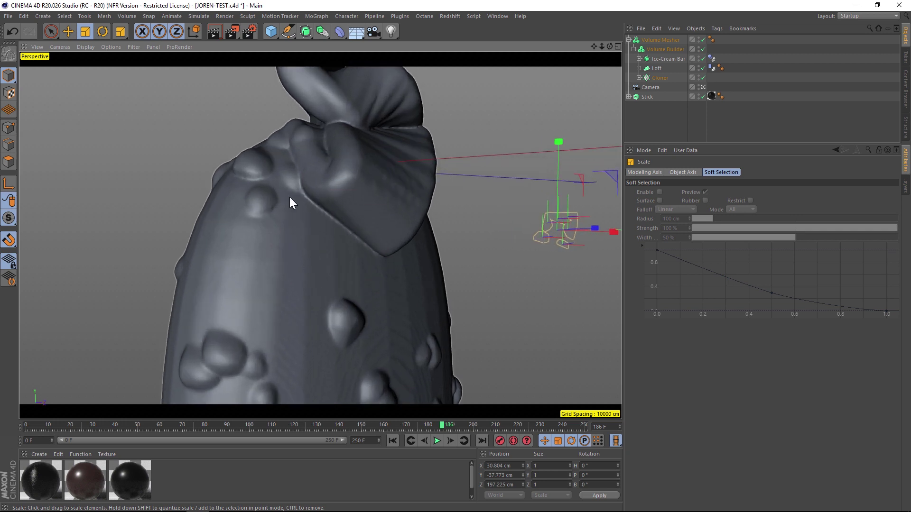
left_click(666, 50)
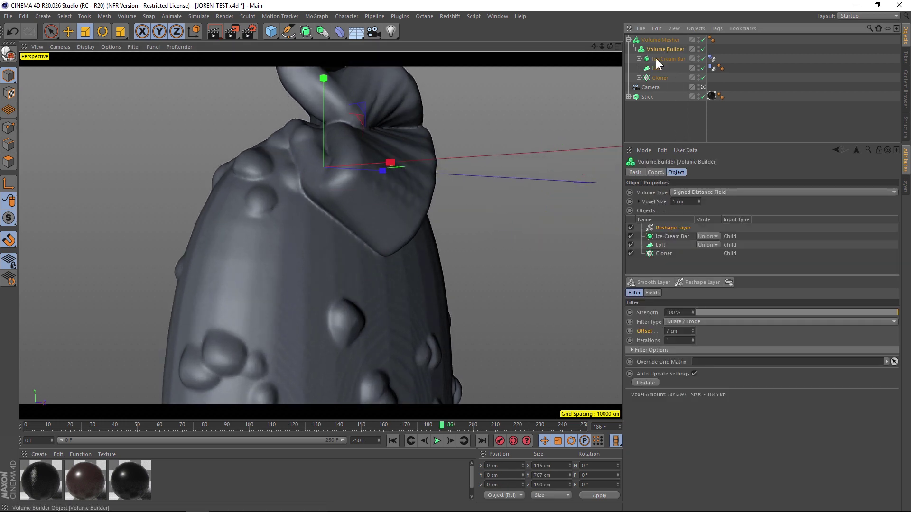
left_click(648, 283)
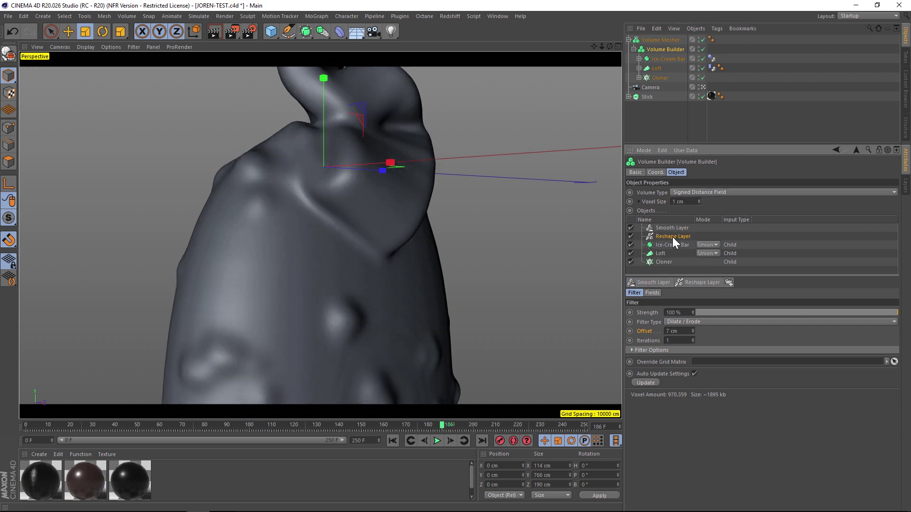
right_click_drag(320, 236, 335, 243, "alt")
left_click_drag(335, 244, 436, 213, "alt")
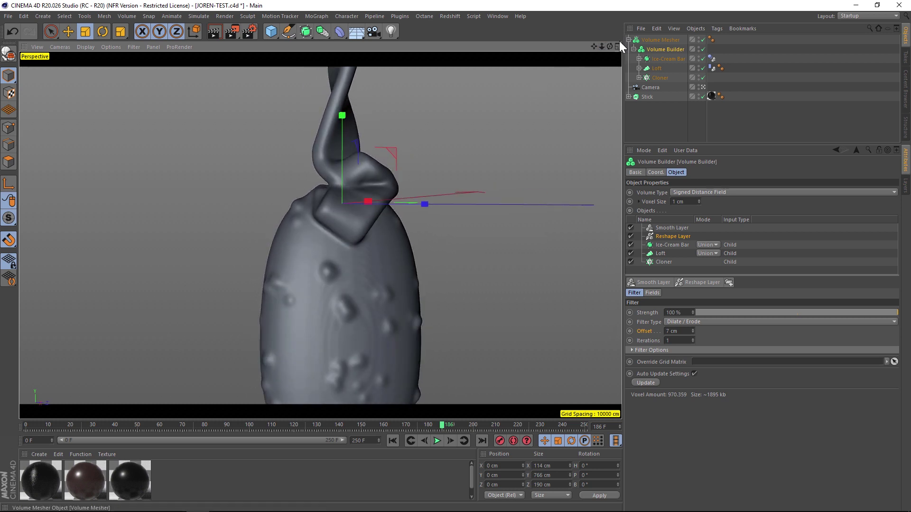
Reduce the Smooth Layer's strength to 64 % and check the folds of the strip.
scroll(435, 217, "down", 4)
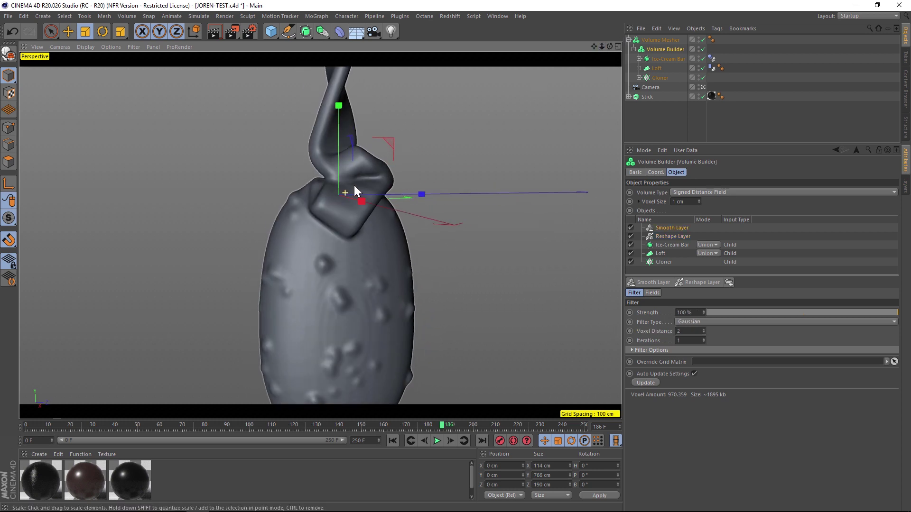
left_click_drag(353, 185, 357, 187, "alt")
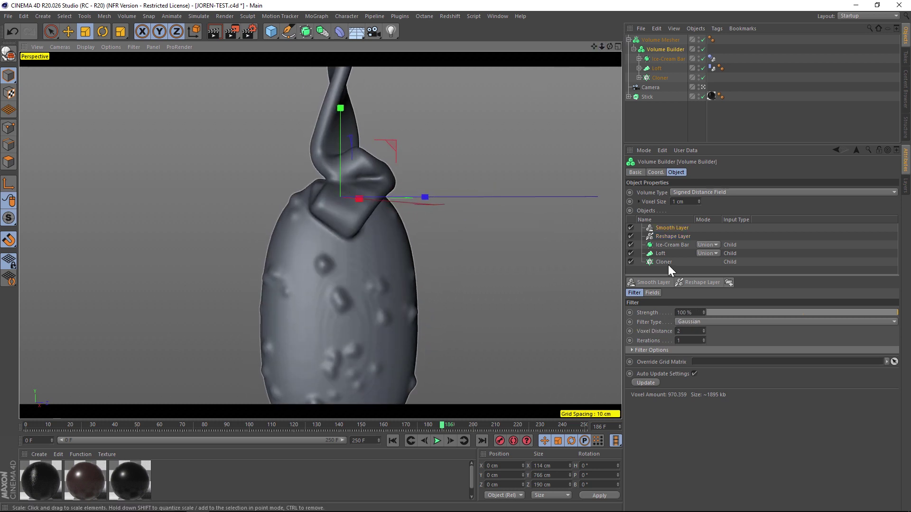
left_click(670, 226)
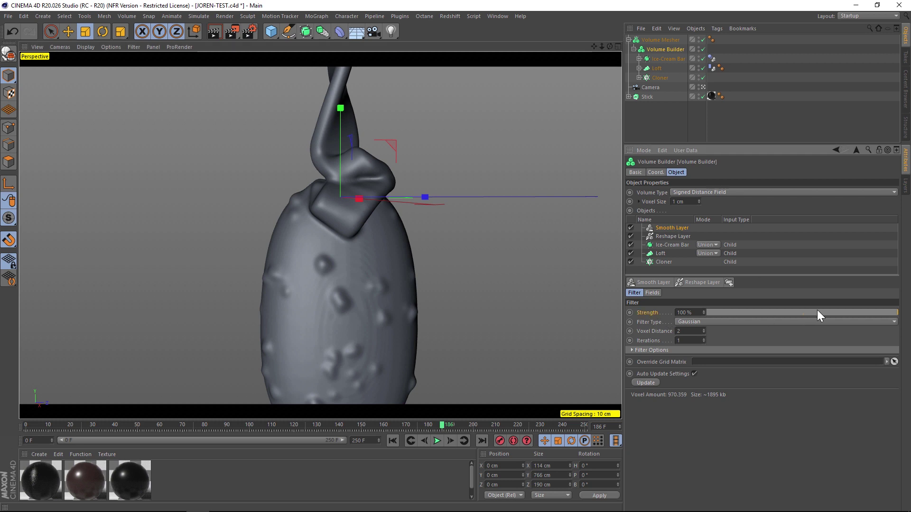
left_click_drag(816, 312, 829, 313)
left_click_drag(320, 209, 304, 221, "alt")
scroll(306, 214, "up", 6)
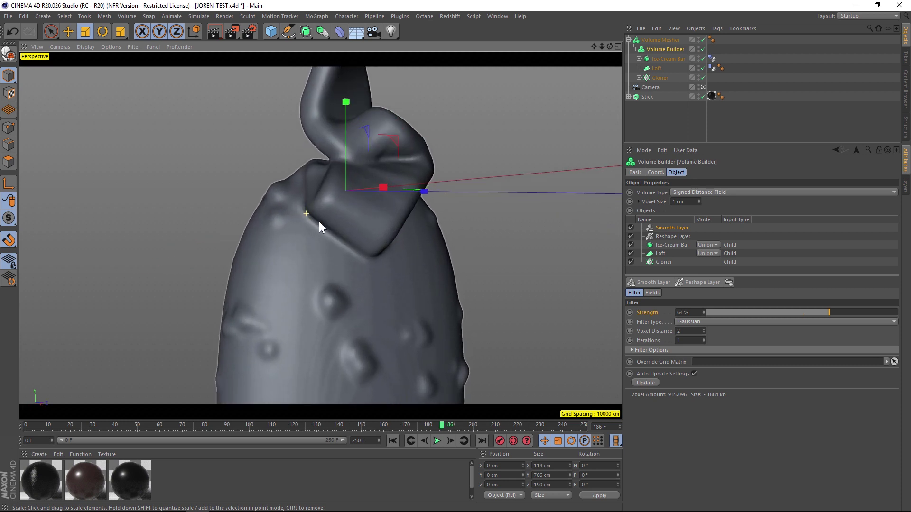
left_click_drag(343, 159, 344, 224, "alt")
left_click_drag(601, 46, 573, 46)
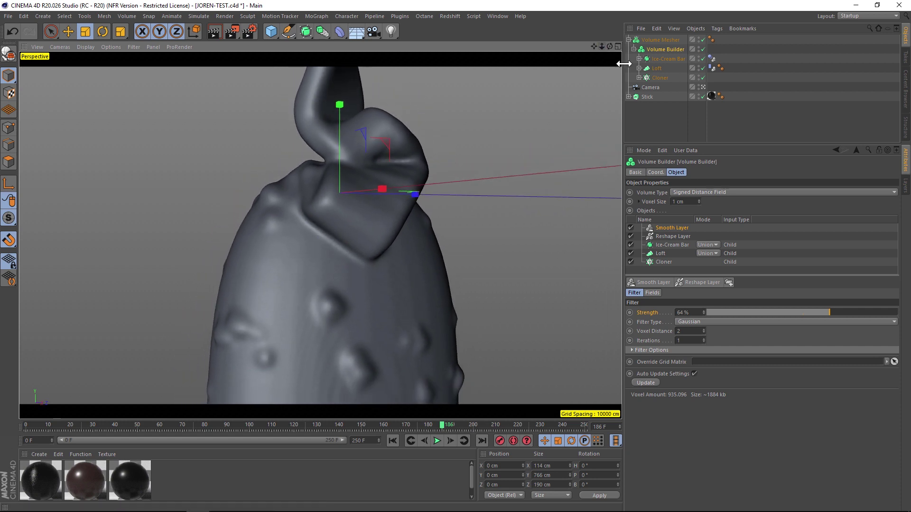
Group the Volume Mesher under a Null, add a Smoothing deformer inside it and compare the mesh with the deformer off and on.
left_click(660, 40)
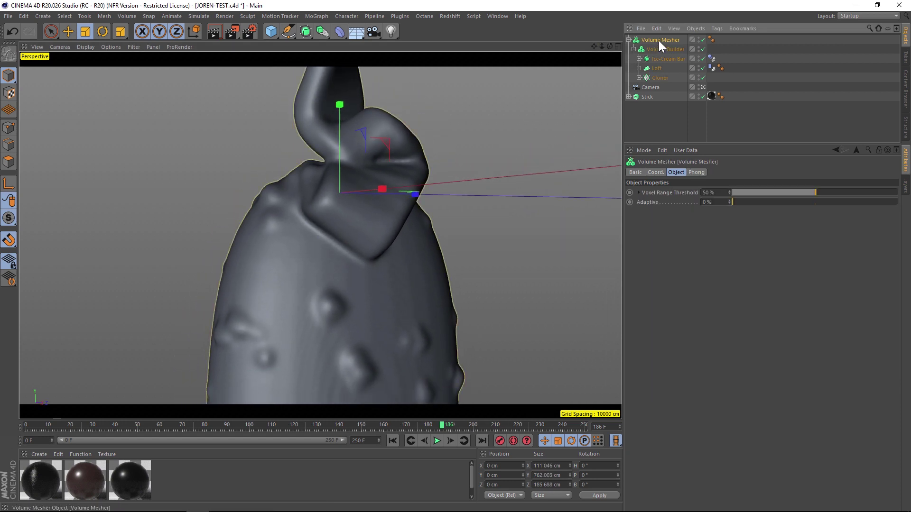
key("c")
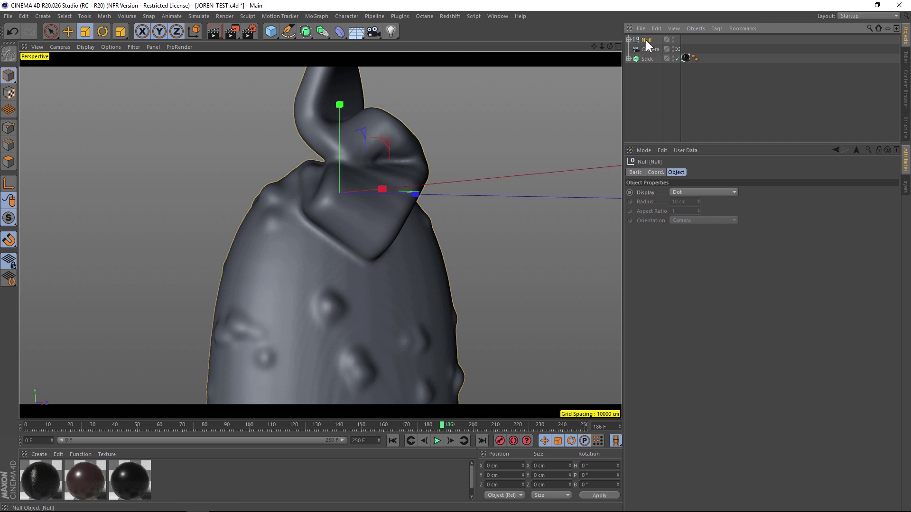
left_click(340, 30)
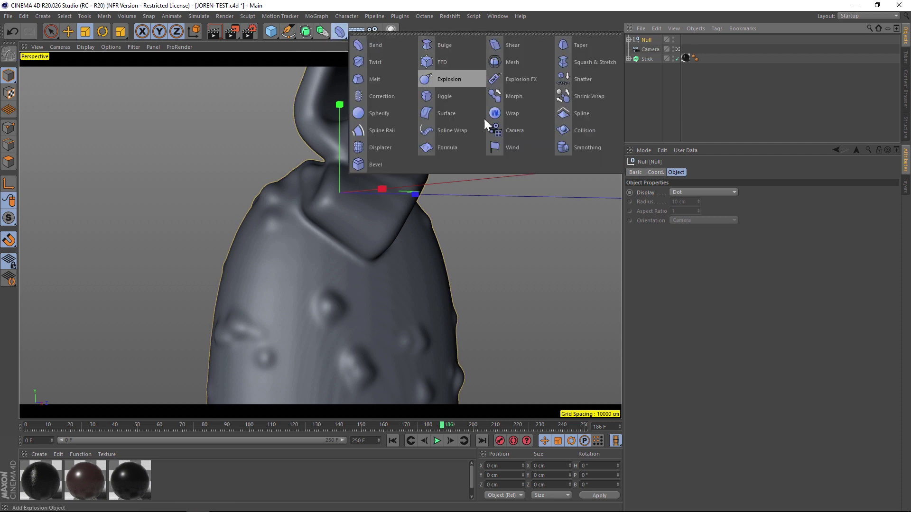
left_click(588, 147)
mouse_move(654, 39)
left_mouse_down()
mouse_move(653, 58)
mouse_move(649, 49)
left_mouse_up()
left_click(634, 58)
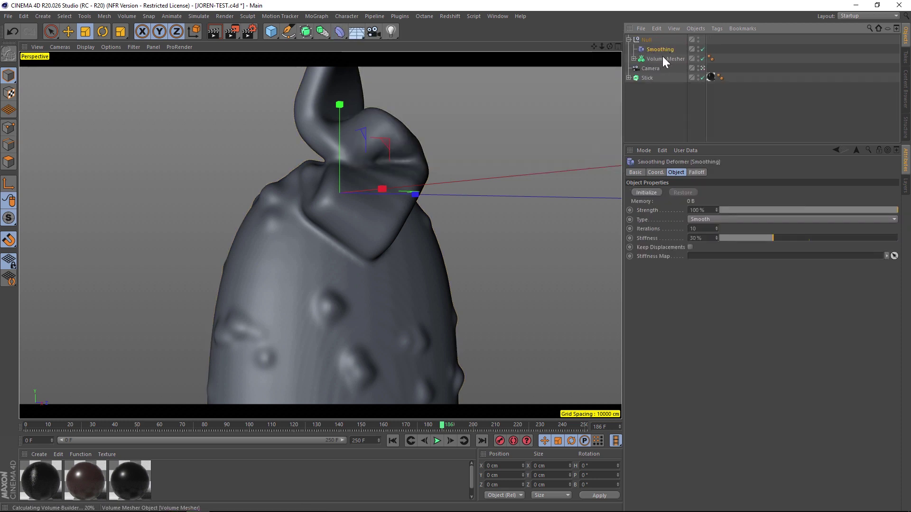
left_click(703, 49)
left_click(702, 49)
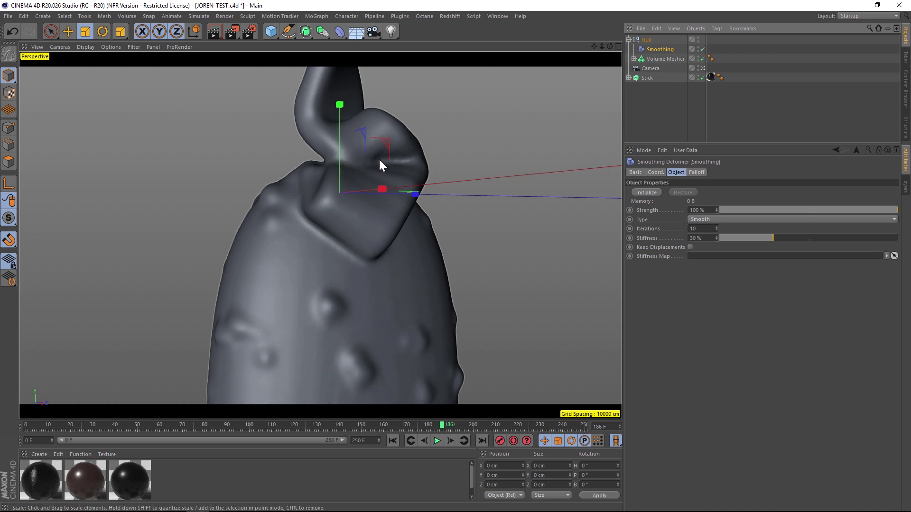
Duplicate the Smoothing deformer inside the Null and check the whole ice-cream bar from different angles.
left_click_drag(601, 46, 590, 46)
left_click_drag(656, 49, 666, 45, "ctrl")
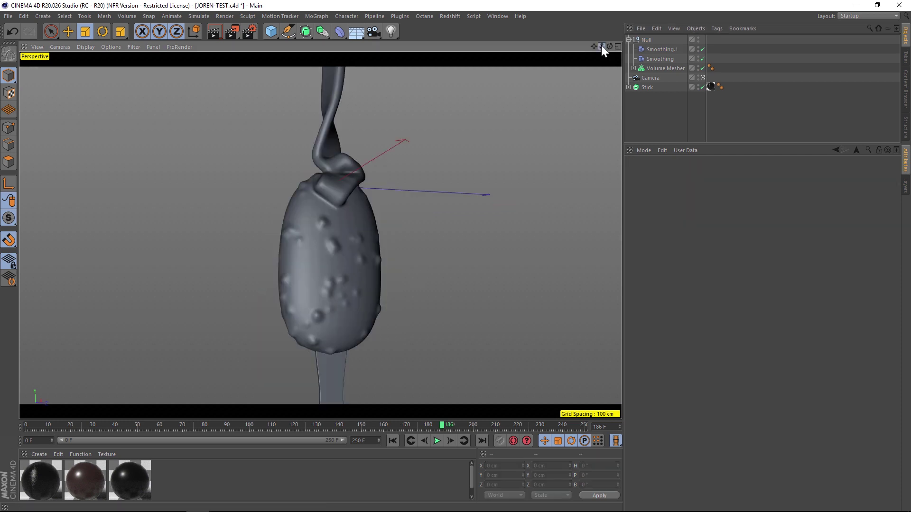
left_click_drag(609, 46, 633, 59)
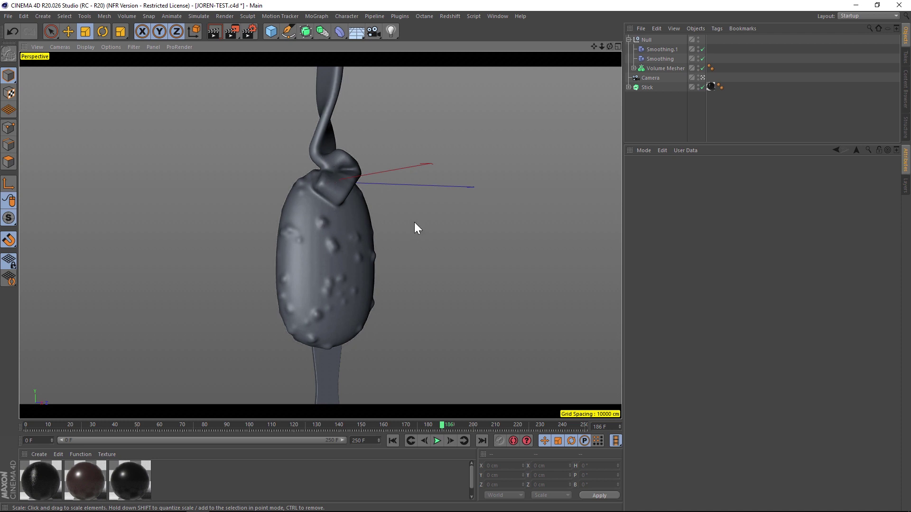
left_click_drag(612, 46, 589, 48)
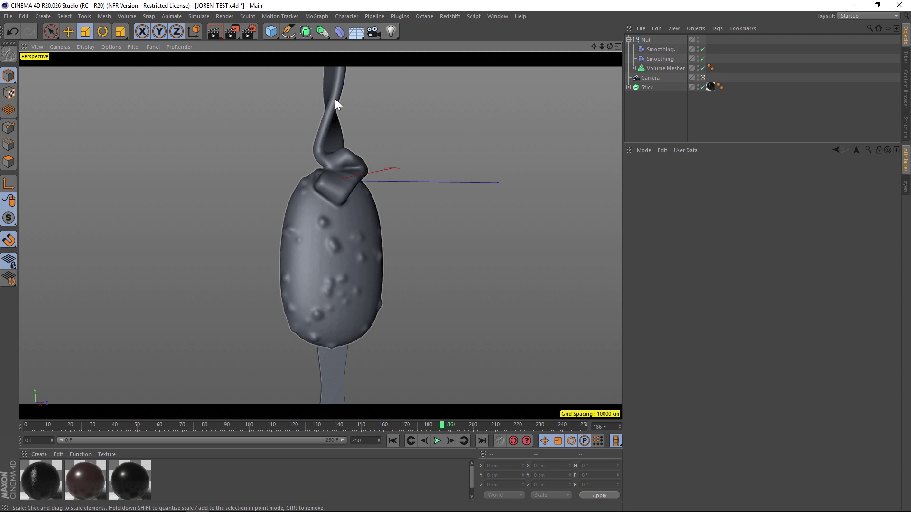